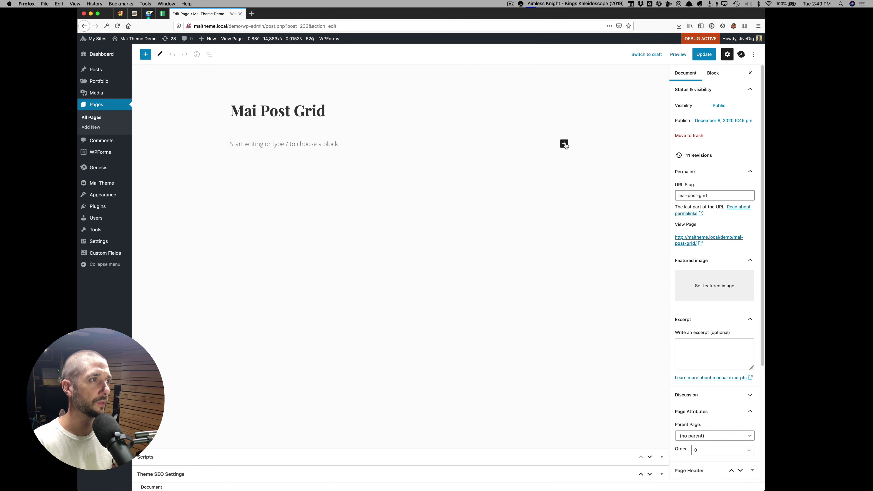
- Insert a Mai Post Grid block into the empty page body
left_click(293, 142)
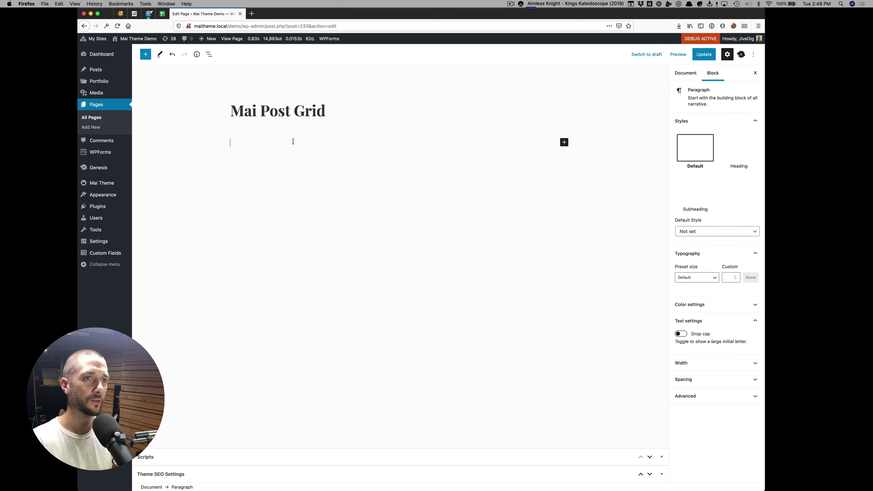
type("/grid")
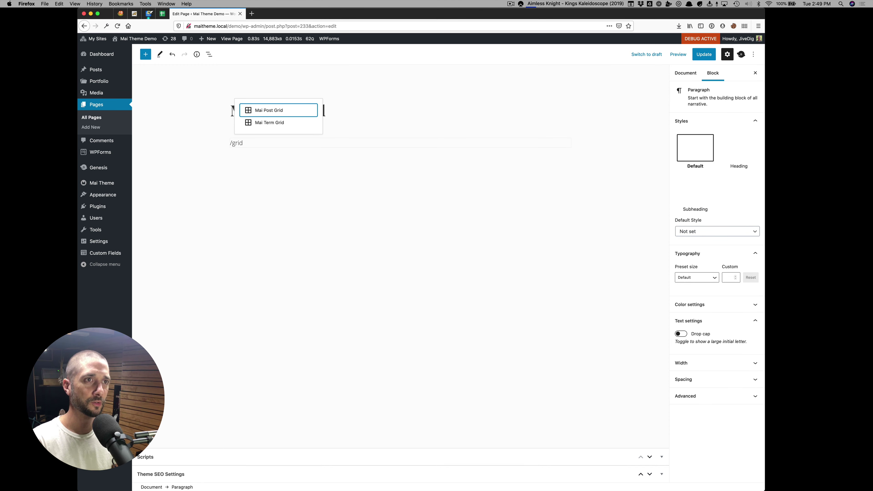
key("Return")
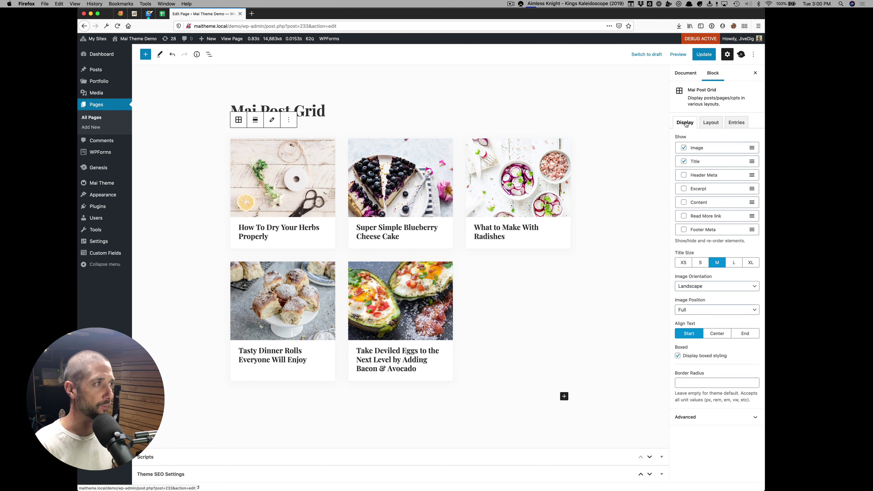
- Show the Excerpt, Read More link and Header Meta elements in the post grid entries
left_click(684, 189)
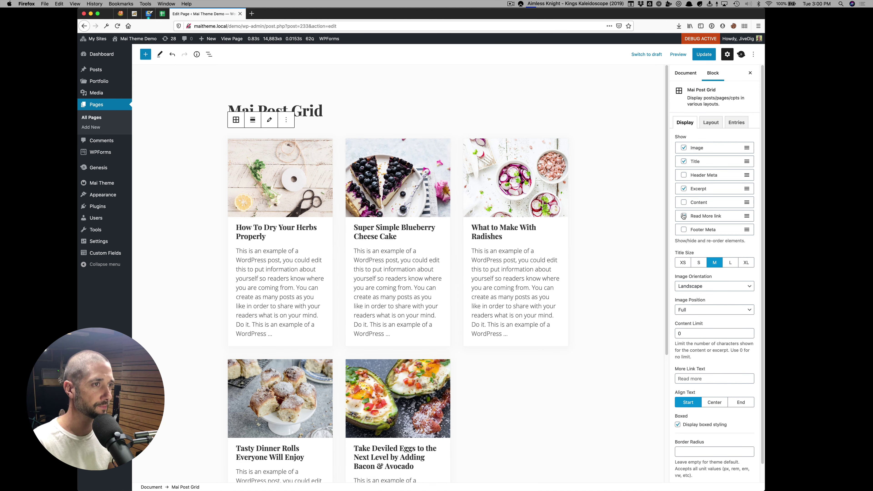
left_click(684, 216)
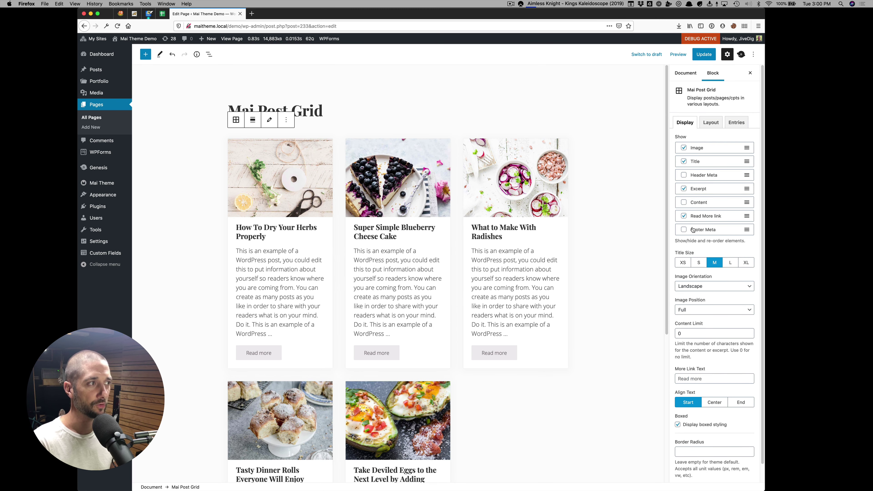
left_click(684, 176)
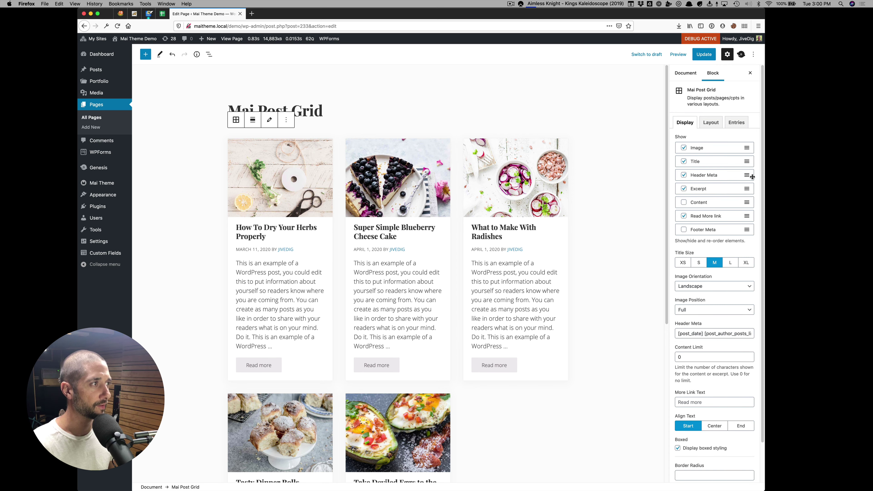
- Try Header Meta above the image and toggle the image's visibility, restoring the order Image, Title, Header Meta
left_click_drag(746, 175, 750, 148)
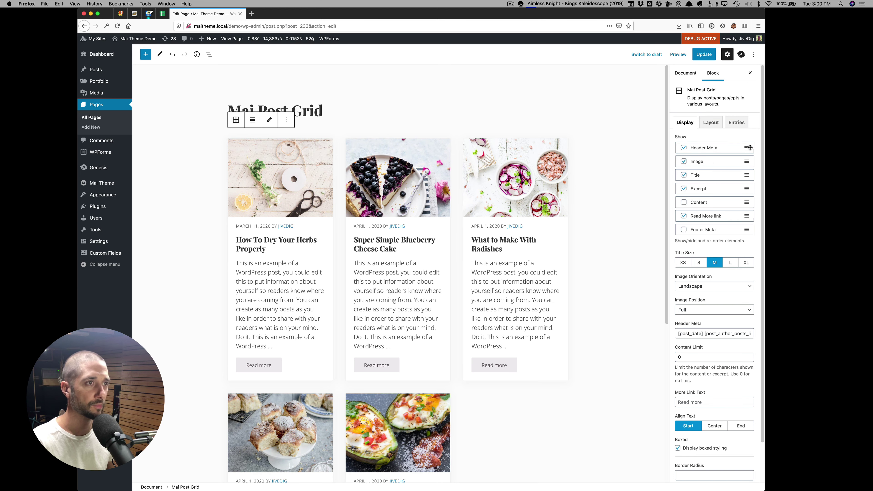
left_click(684, 161)
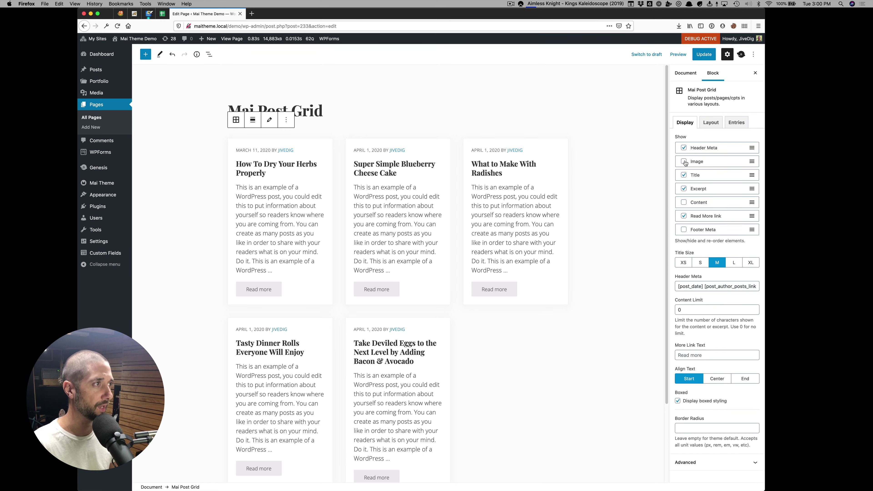
left_click(683, 161)
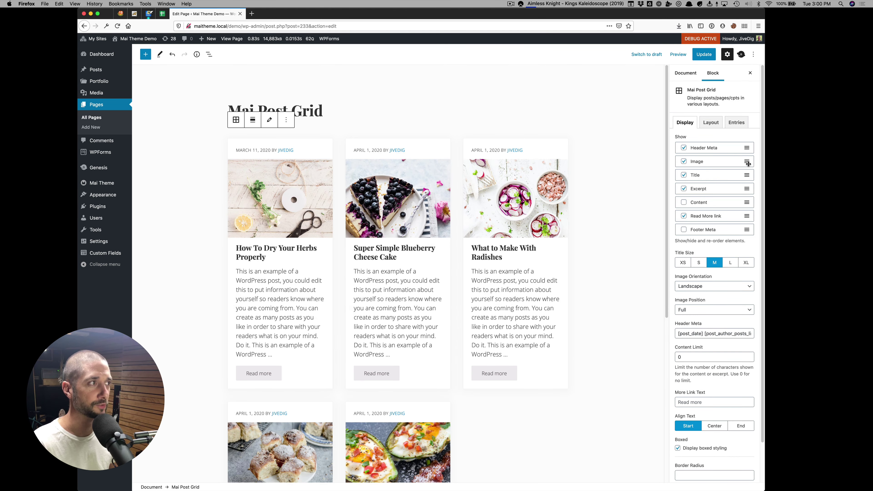
left_click_drag(748, 164, 748, 191)
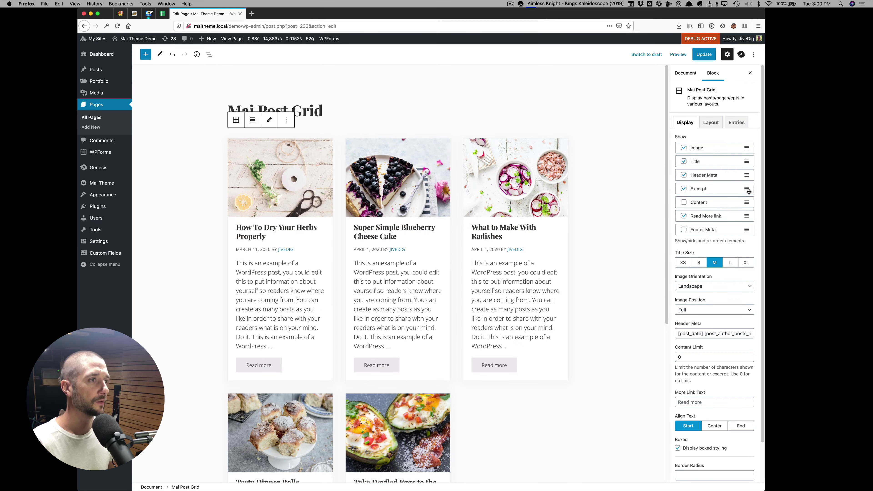
- Try title size S for the grid entries and return it to M
left_click(698, 262)
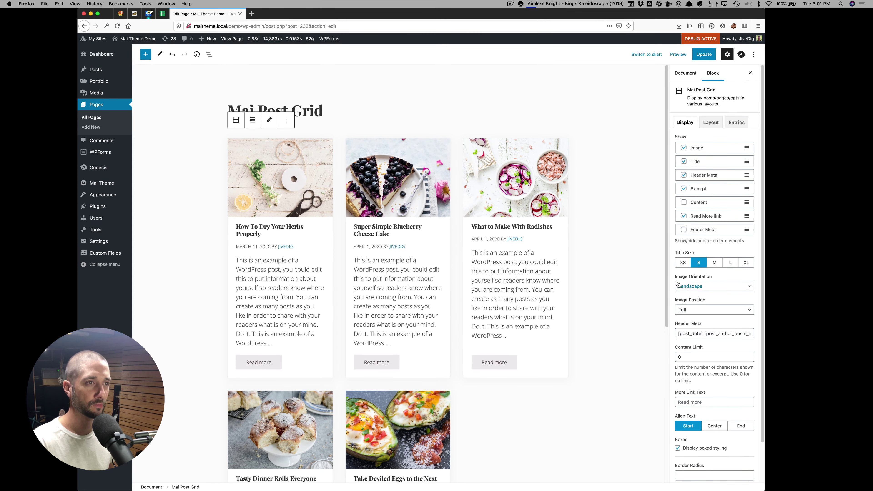
left_click(714, 263)
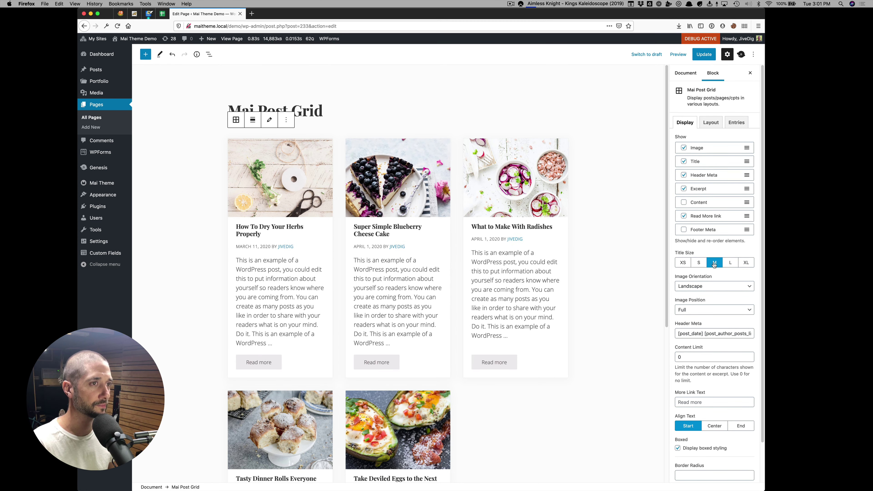
scroll(709, 209, "down", 3)
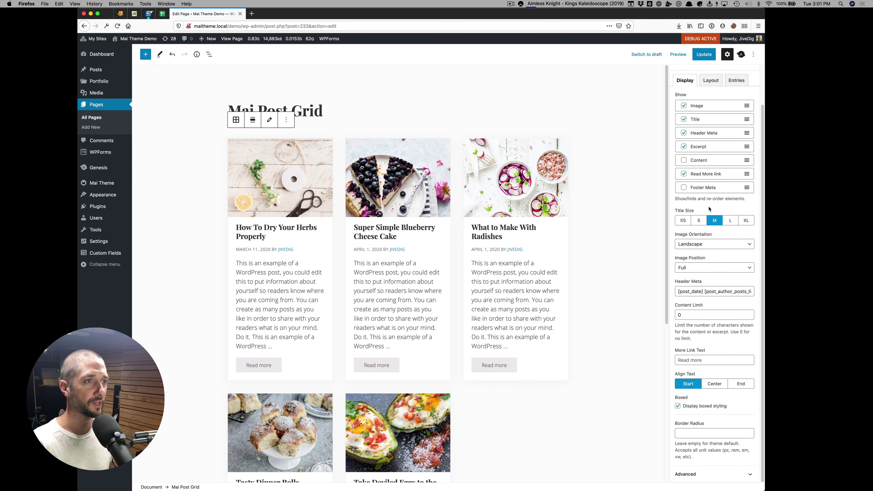
- Set the grid to 1 desktop column and the image position to Left Full
left_click(709, 81)
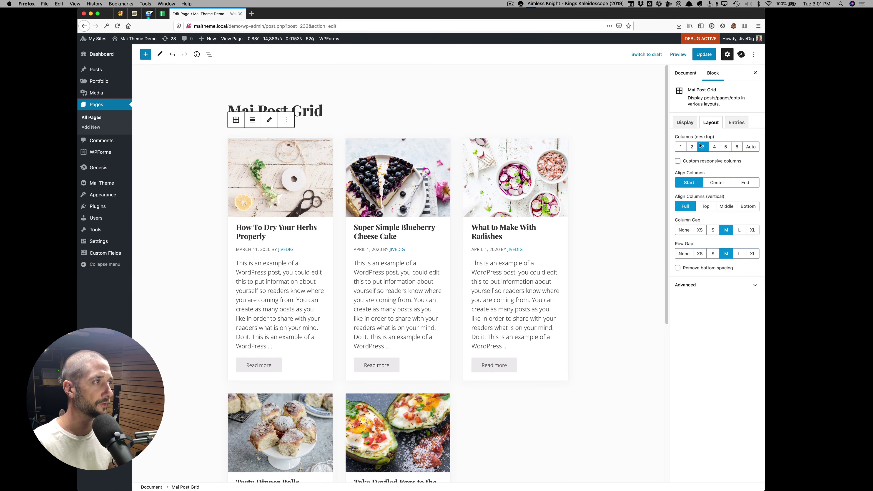
left_click(681, 146)
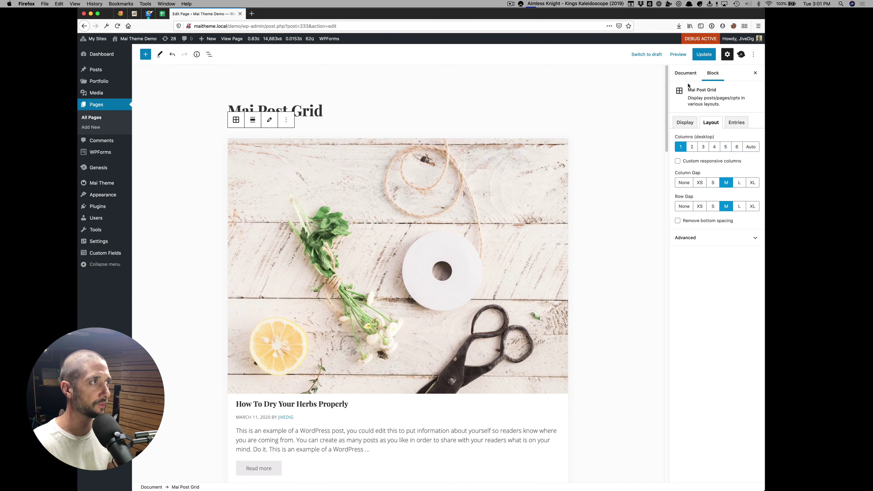
left_click(684, 122)
left_click(695, 269)
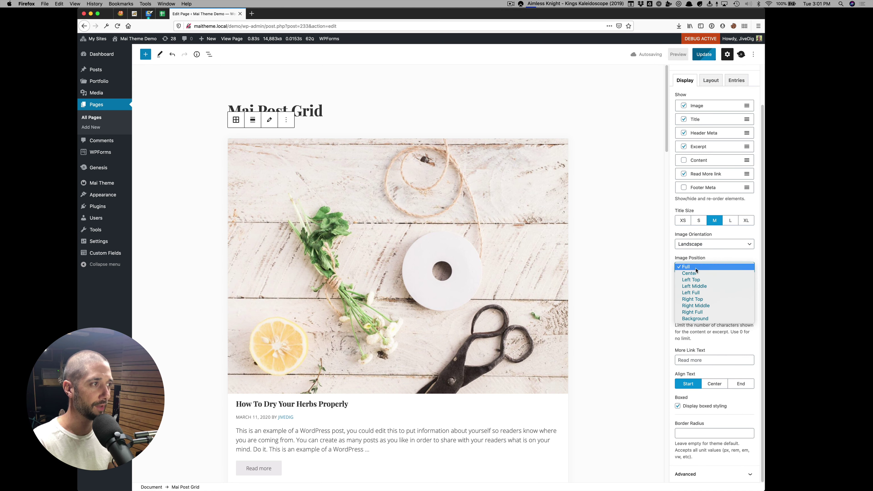
left_click(698, 293)
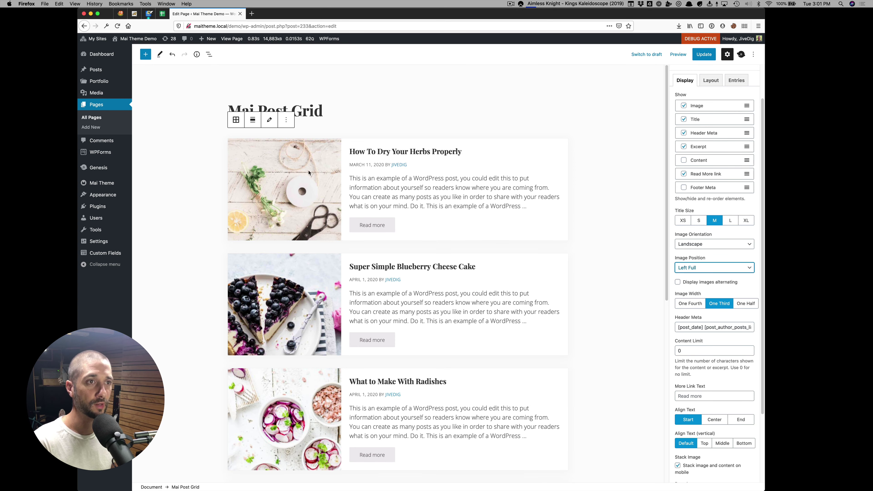
- Try the image width options, settle on One Half, and enable alternating image display
left_click(685, 304)
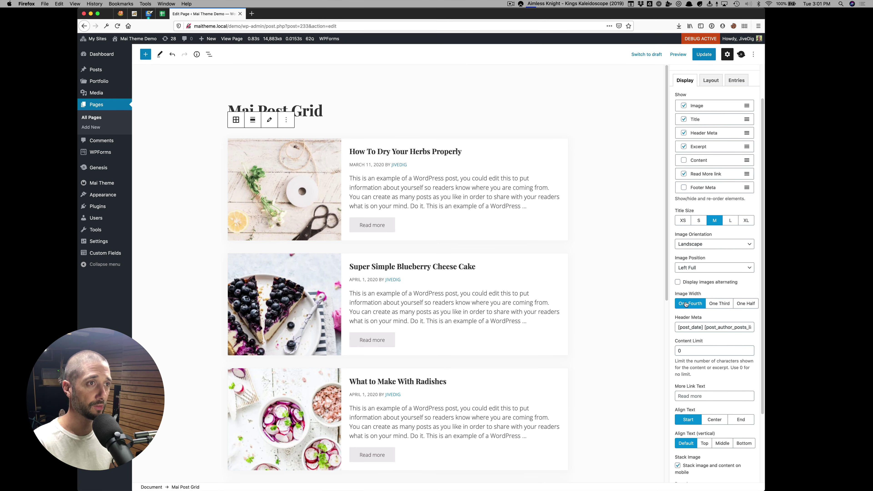
left_click(720, 304)
left_click(745, 306)
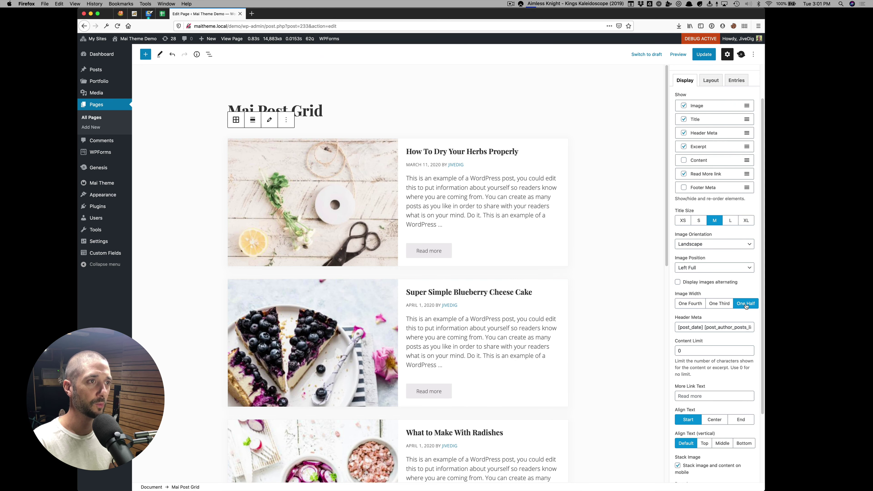
left_click(678, 283)
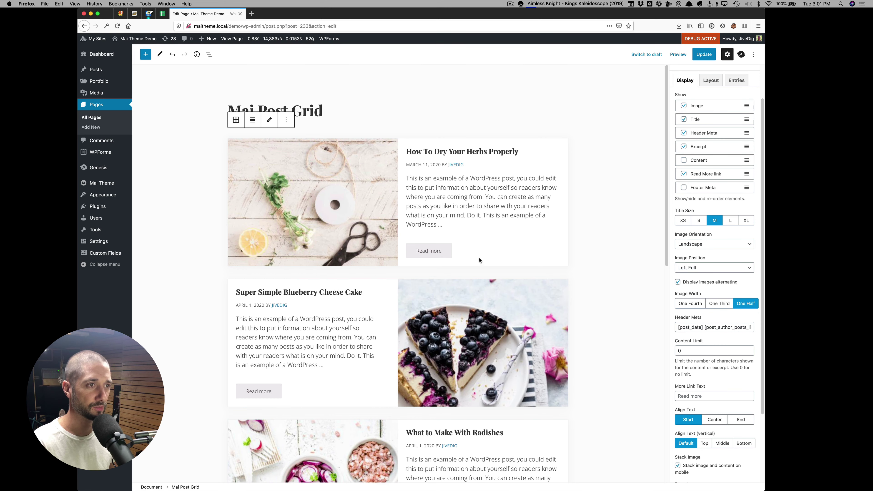
scroll(296, 308, "down", 1)
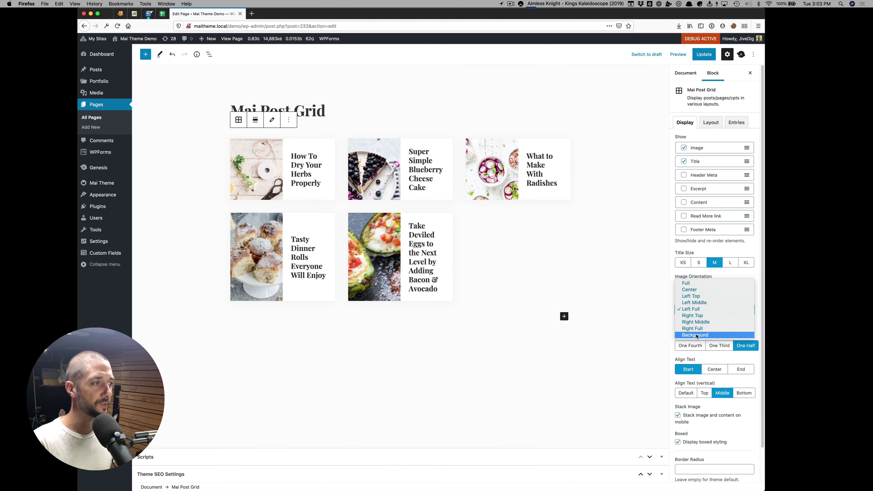
- Set the grid's image position to Background with centered text, and choose the Square image orientation
left_click(696, 335)
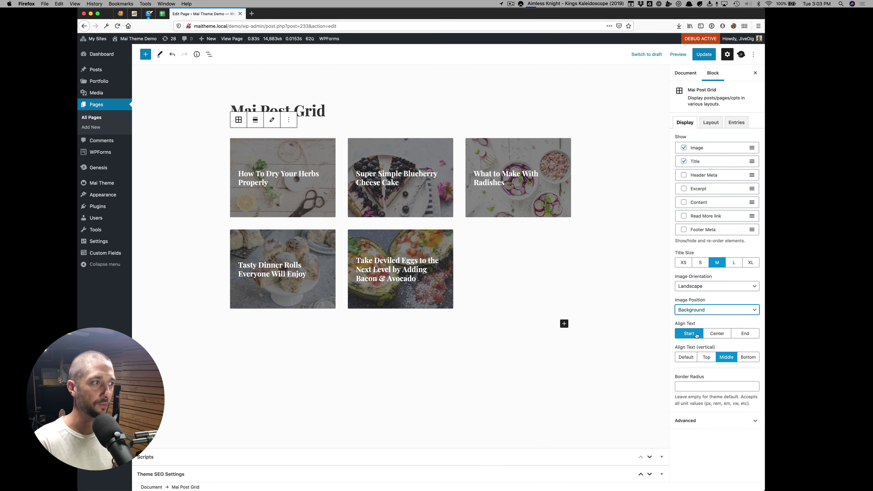
left_click(717, 334)
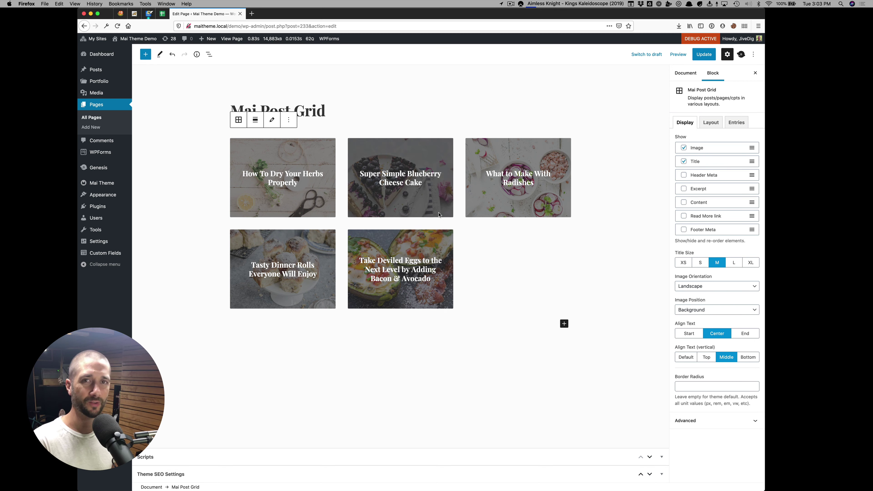
left_click(693, 287)
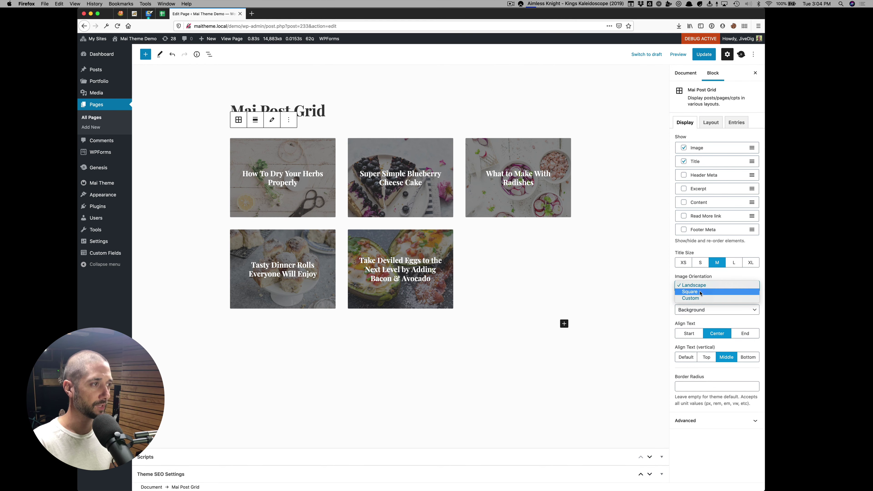
left_click(700, 293)
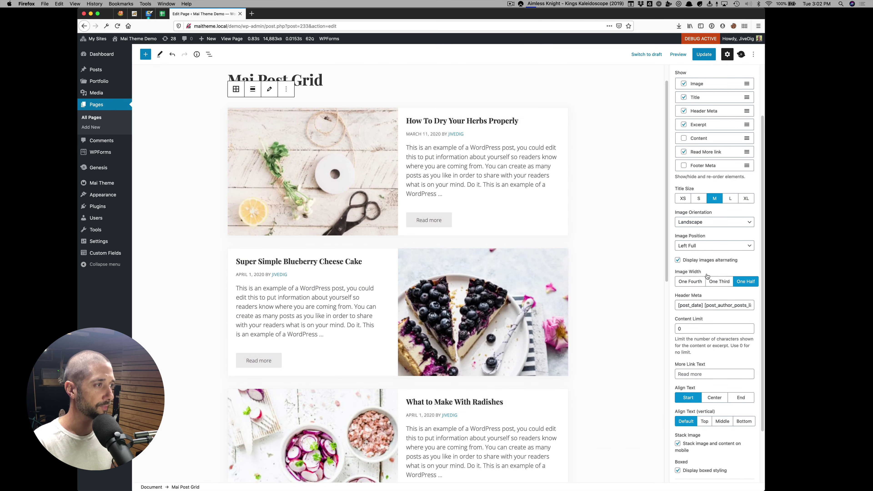
- Remove the [post_date] shortcode from the Header Meta and limit the content to 80 characters
left_click_drag(703, 305, 677, 305)
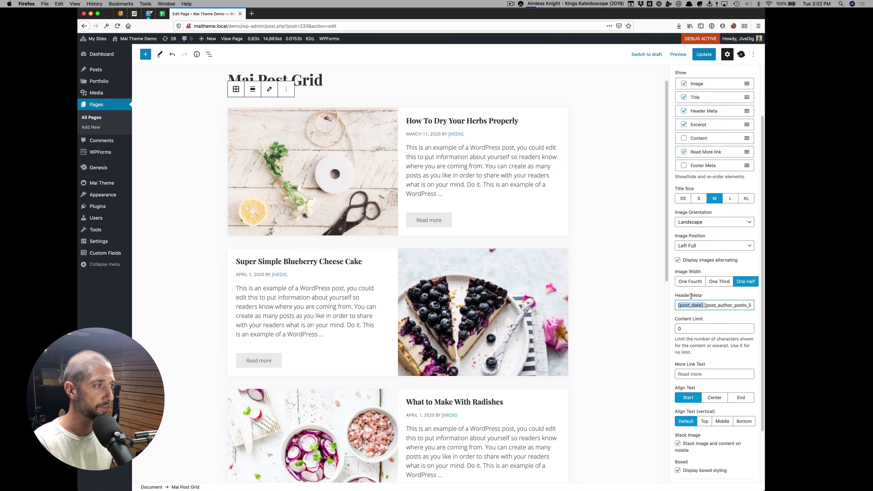
key("BackSpace")
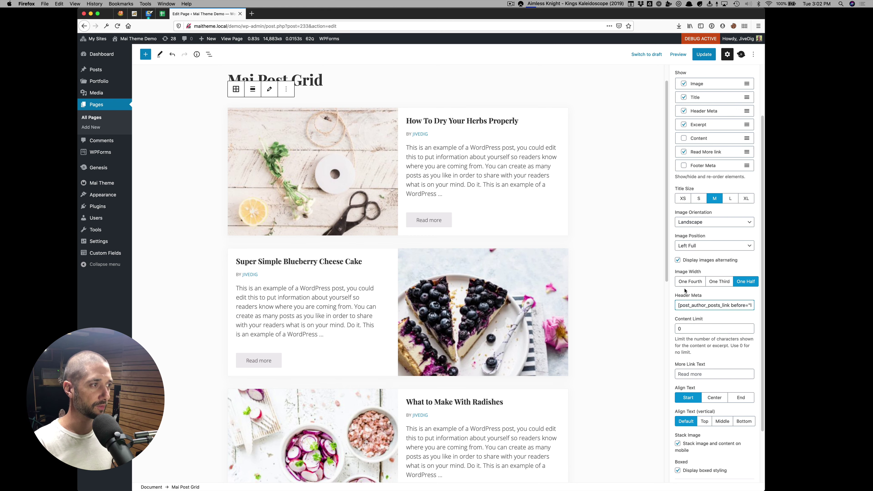
key("Tab")
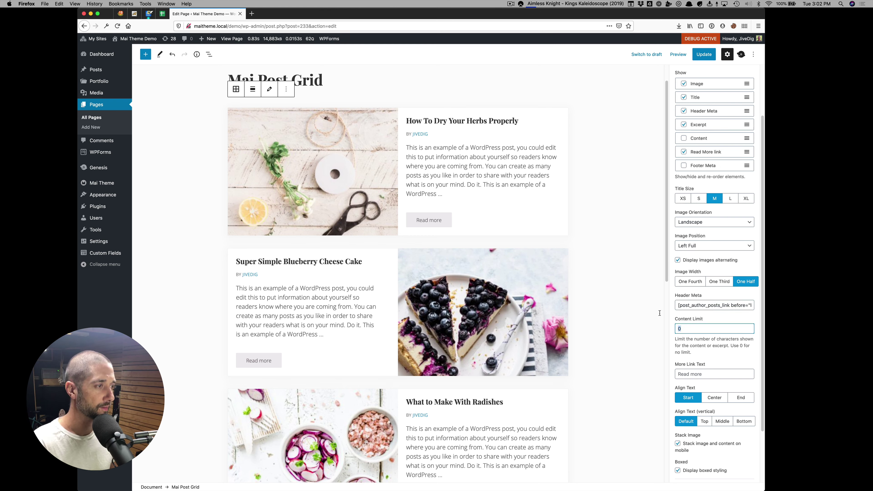
type("80")
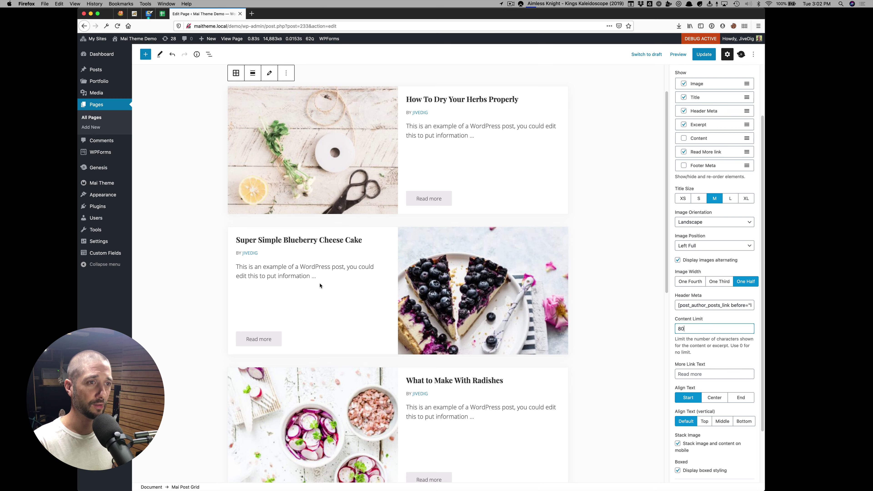
- Set the vertical text alignment to Middle and turn off alternating image display
left_click(727, 421)
scroll(452, 320, "down", 3)
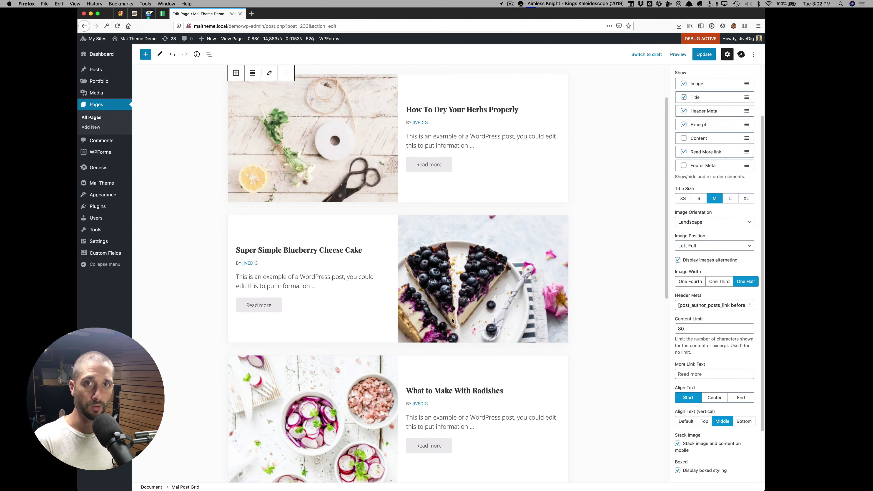
scroll(452, 320, "down", 1)
left_click(677, 260)
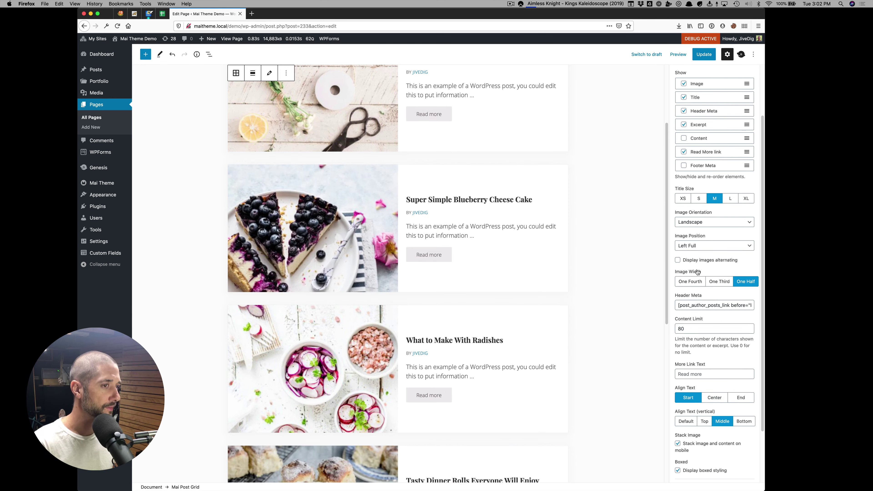
- Try the grid entries without boxed styling and turn the boxed styling back on
scroll(698, 272, "down", 2)
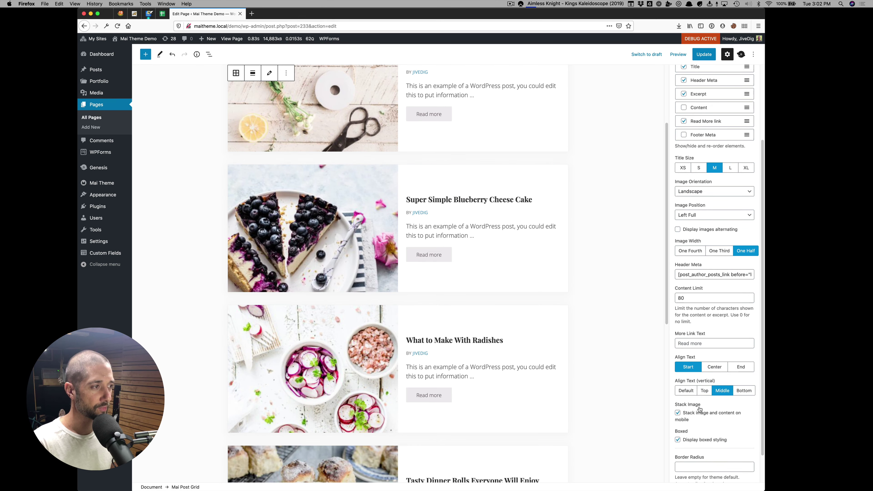
scroll(698, 408, "down", 2)
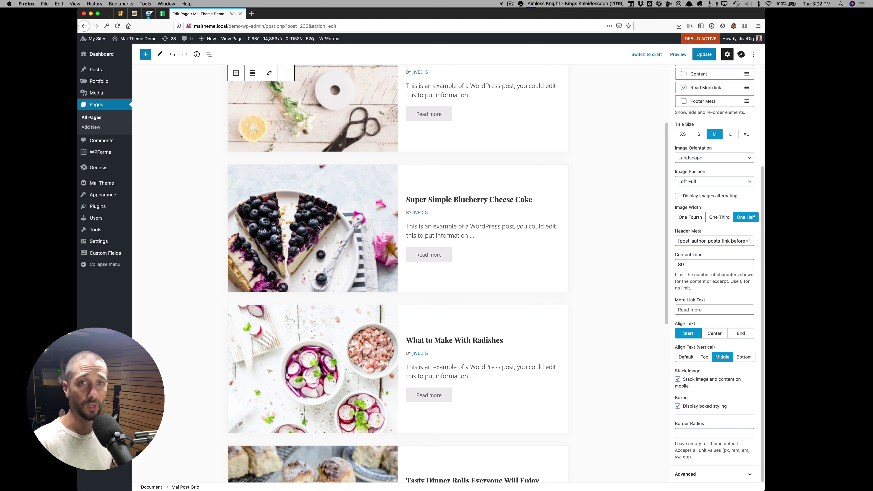
left_click(689, 407)
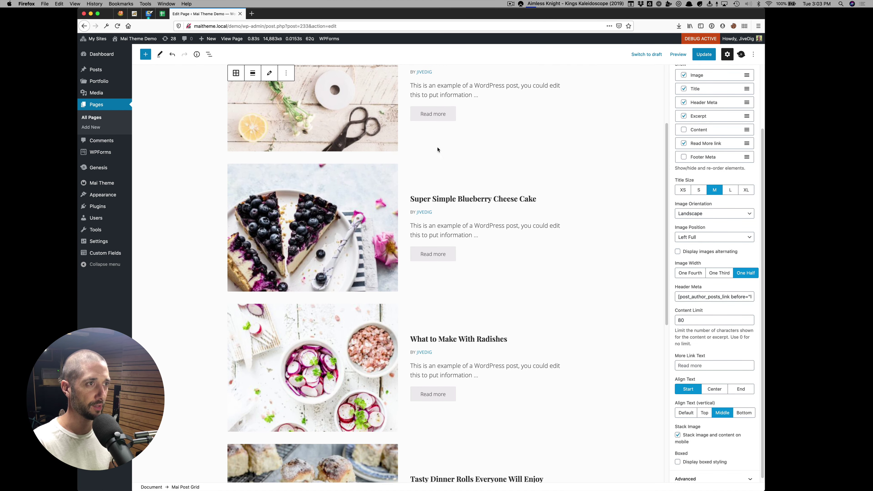
left_click(694, 462)
left_click(691, 432)
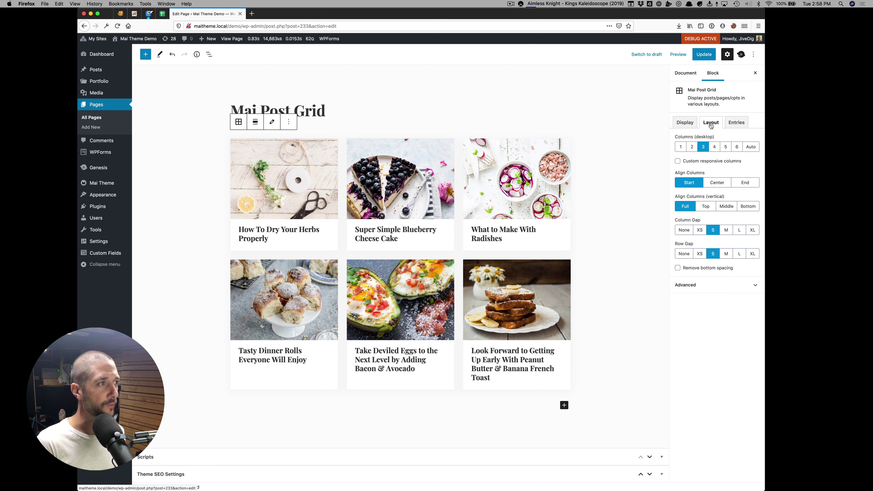
- Try 2 and 4 desktop columns with custom responsive columns of 3 on large tablets and 2 on small tablets, and turn the responsive columns off
left_click(692, 147)
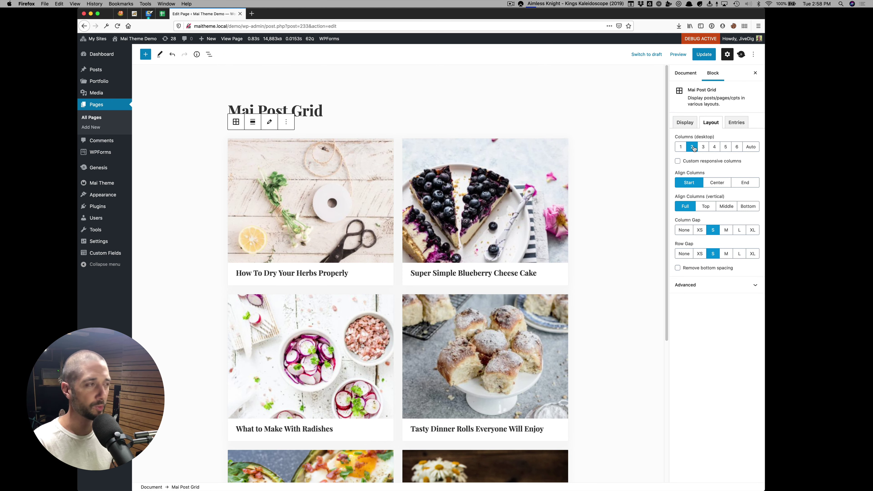
left_click(716, 148)
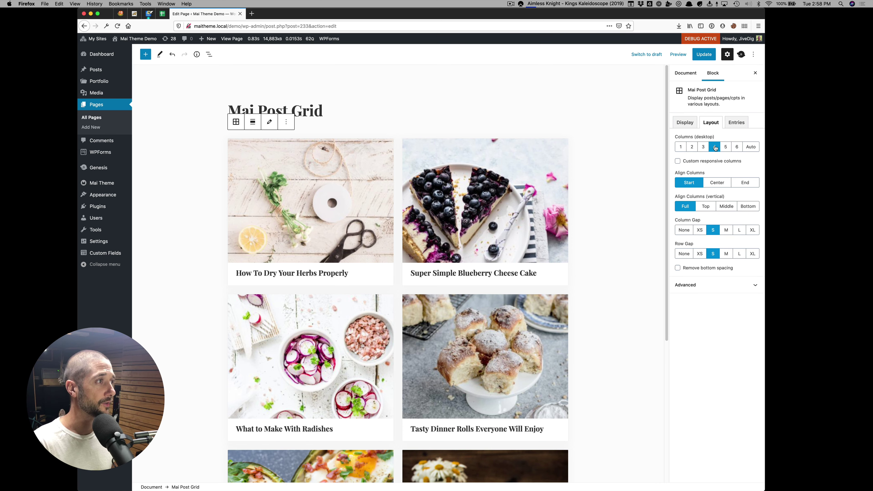
left_click(701, 162)
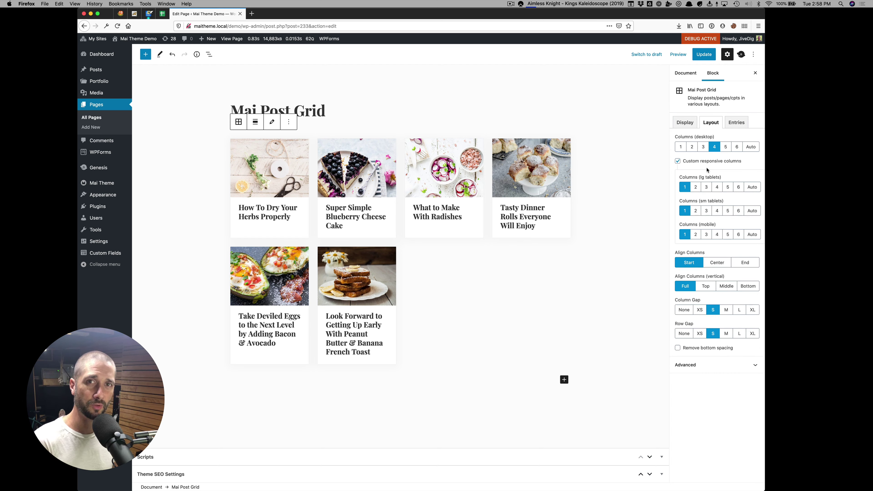
left_click(707, 188)
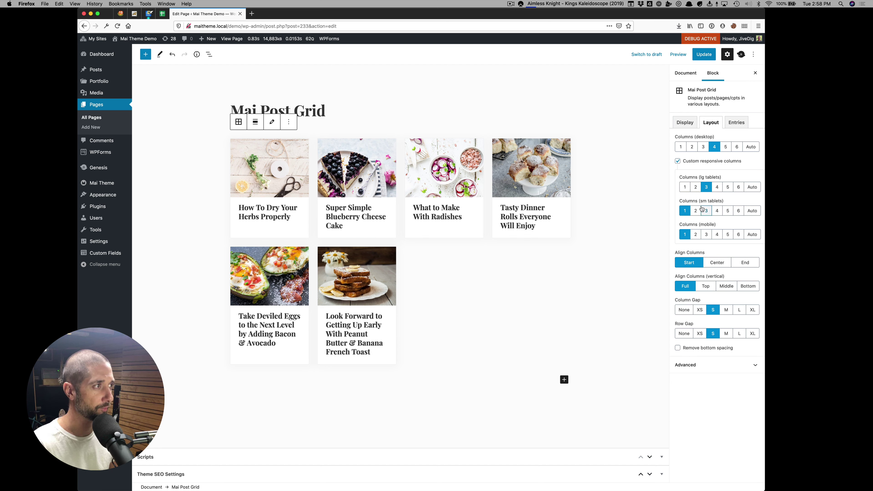
left_click(696, 211)
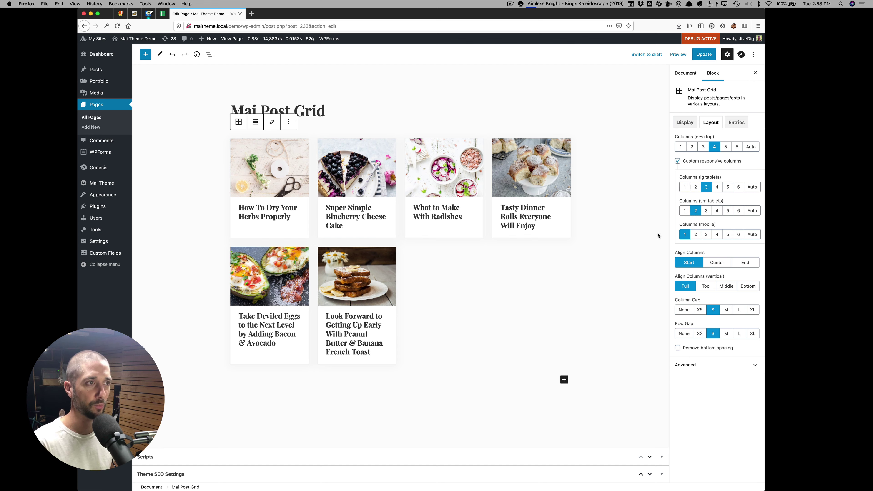
left_click(689, 162)
- Align the grid's columns to Center in the layout settings
left_click(736, 122)
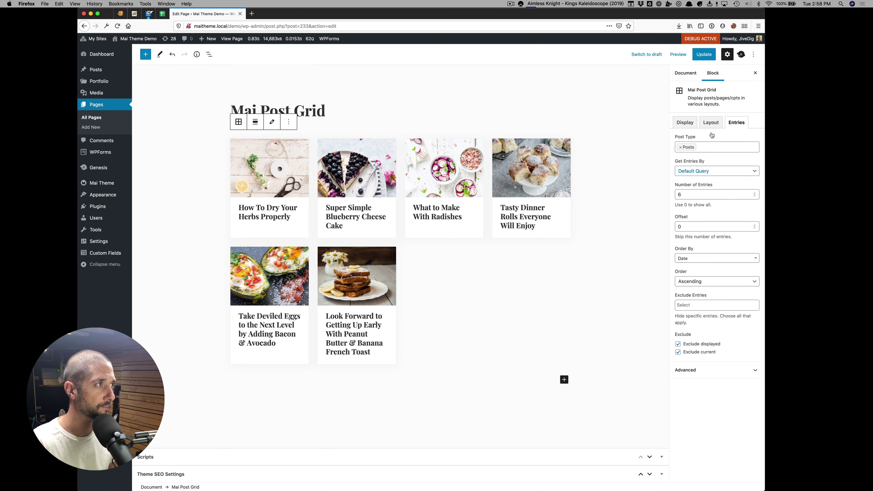
left_click(710, 124)
left_click(715, 183)
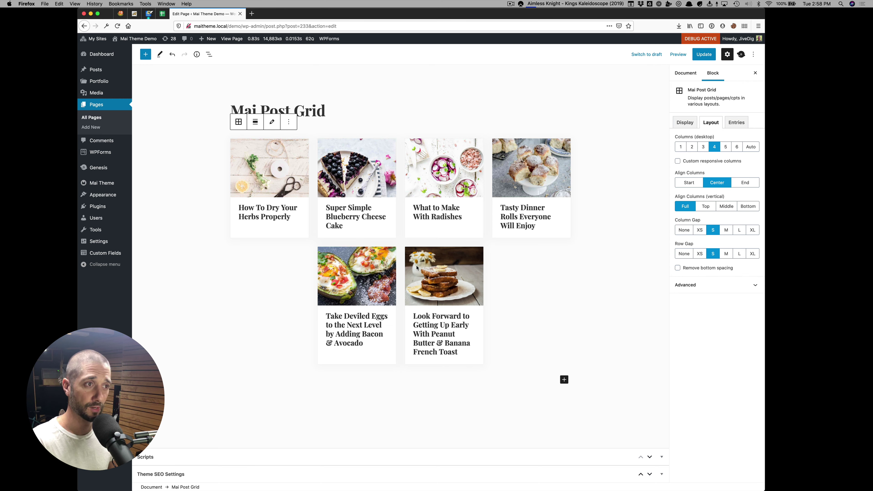
- Reduce the number of entries to 5 and set the desktop columns to 3
left_click(738, 125)
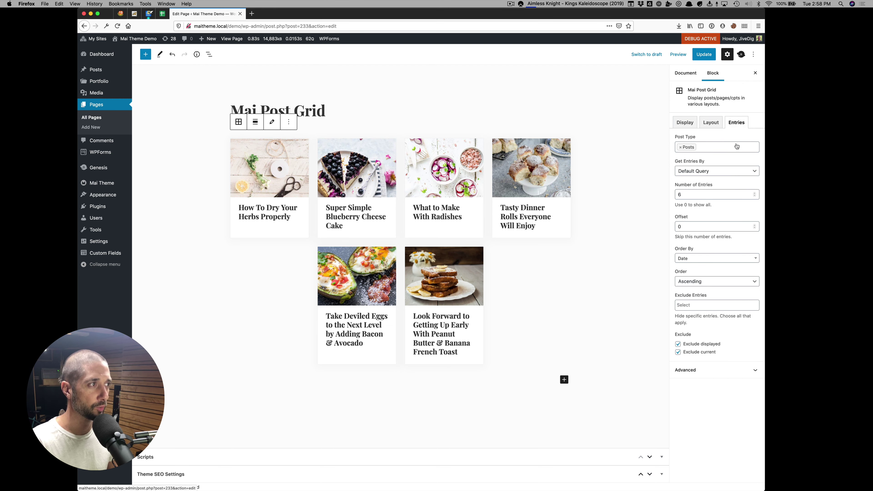
left_click(754, 197)
left_click(710, 122)
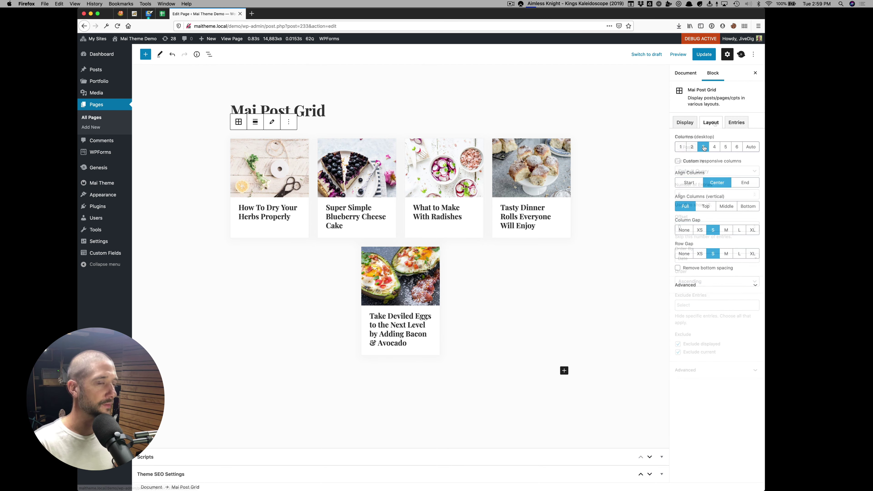
left_click(703, 146)
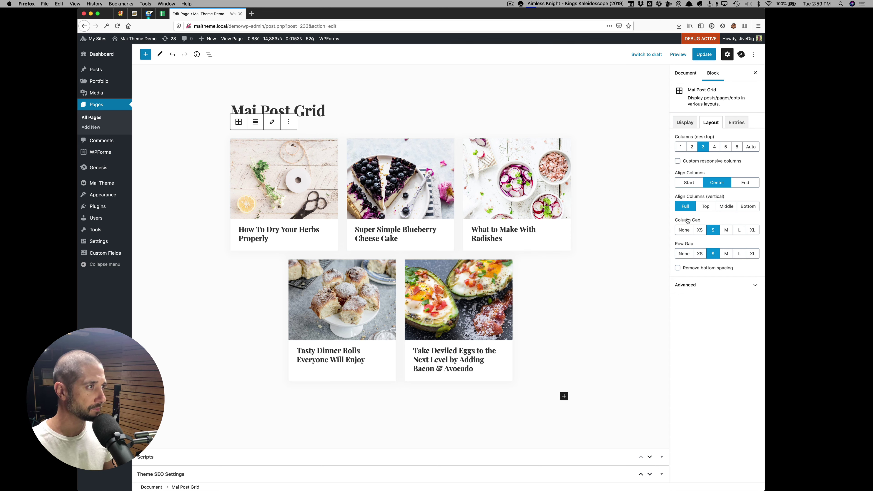
- Try column and row gaps of L, set both to M, and align the columns to Start
left_click(739, 230)
left_click(740, 254)
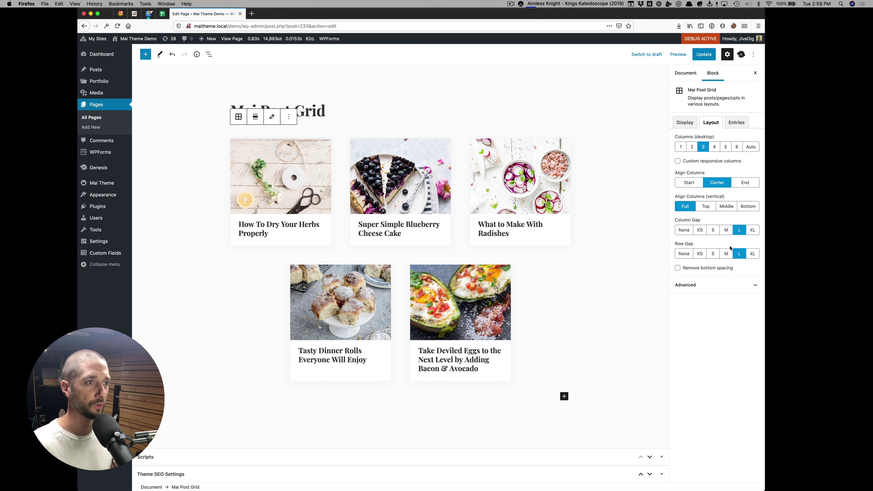
left_click(726, 230)
left_click(725, 253)
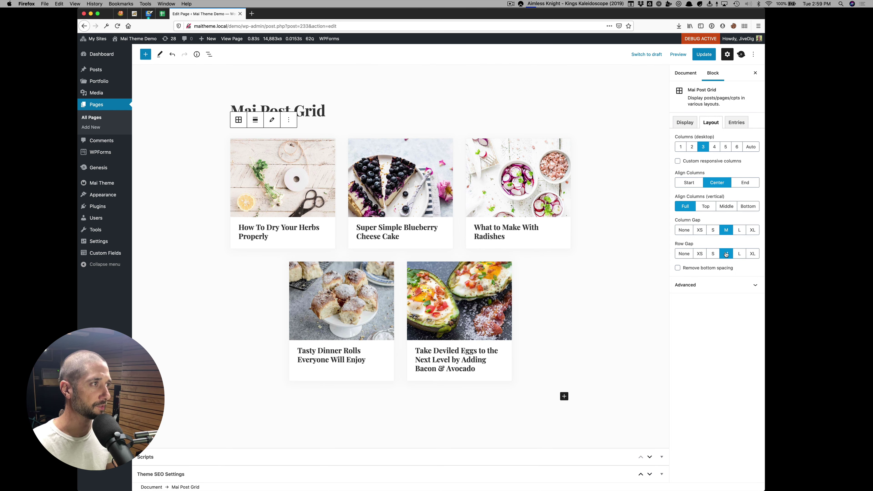
left_click(689, 183)
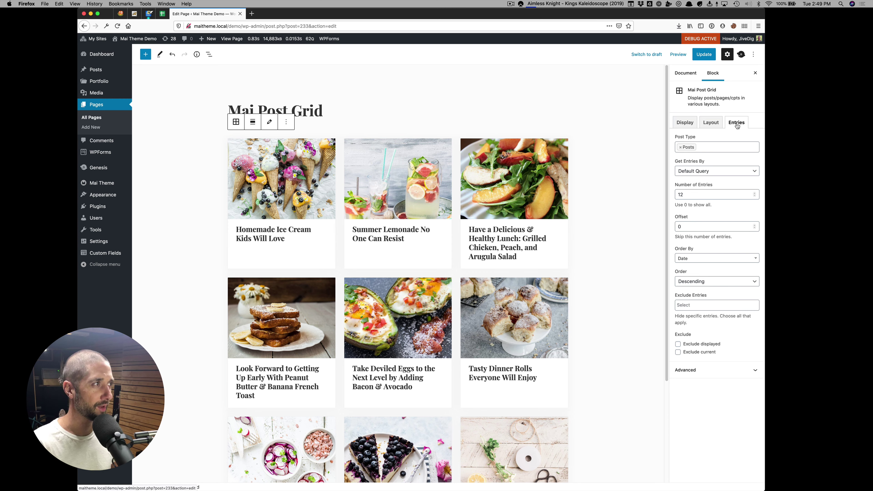
- Examine the available post types and the posts the grid shows with the default query
left_click(706, 147)
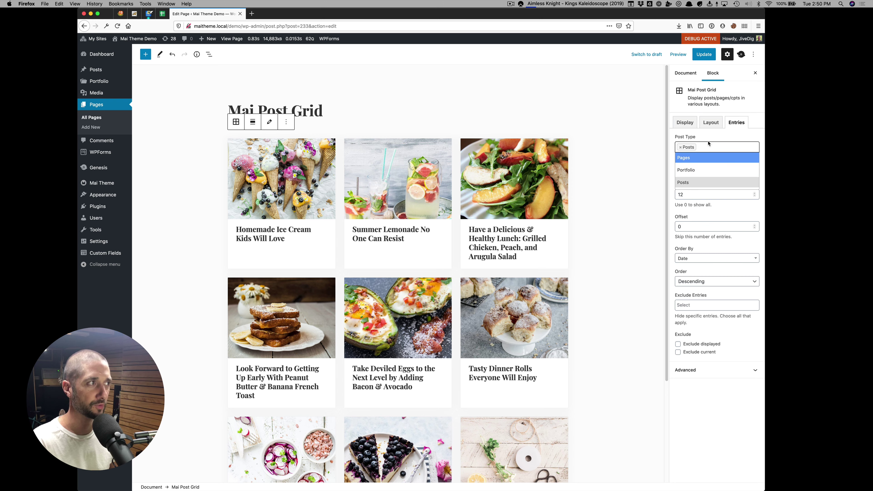
left_click(709, 145)
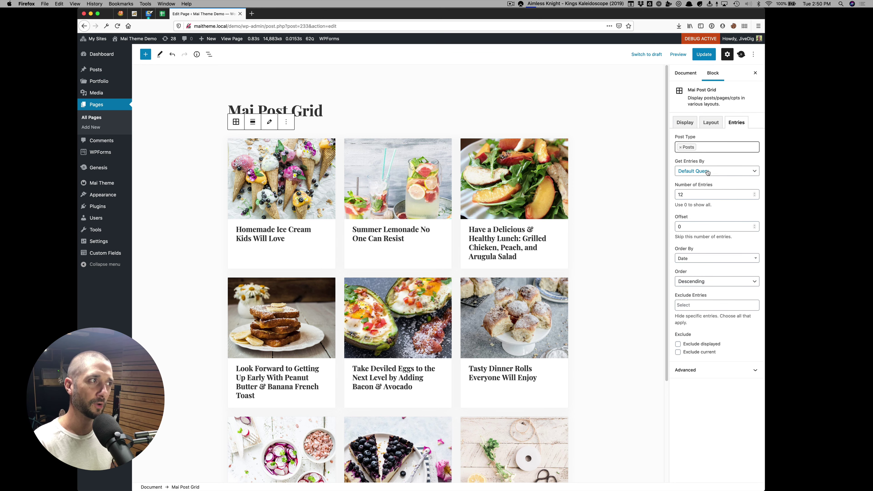
scroll(538, 240, "down", 2)
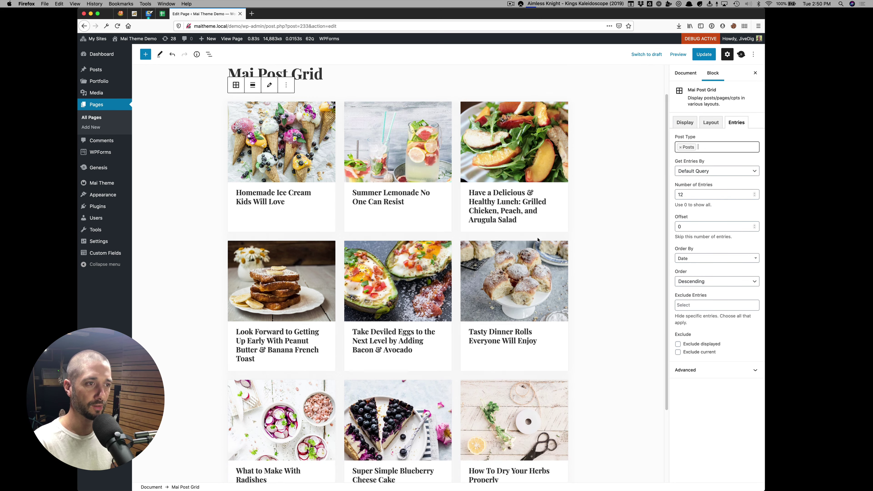
scroll(538, 240, "down", 2)
scroll(538, 240, "up", 4)
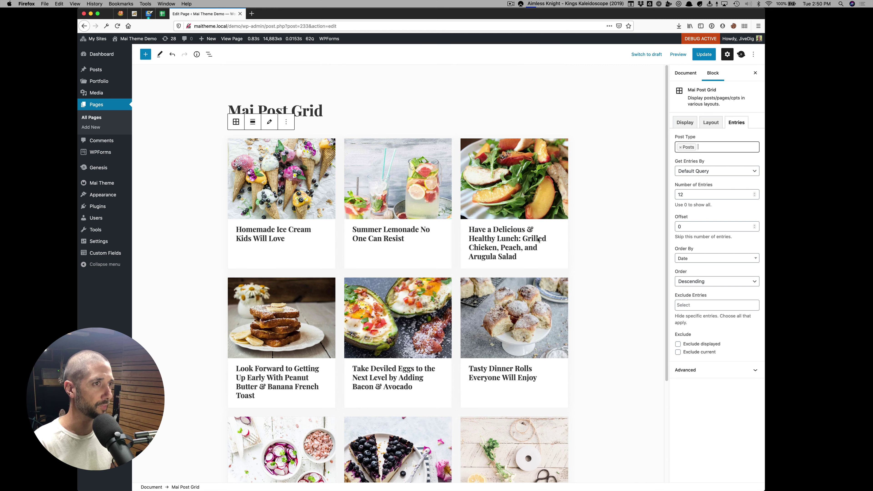
- Get the grid's entries by Choice and choose the post "How To Dry Your Herbs Properly"
left_click(710, 172)
left_click(695, 175)
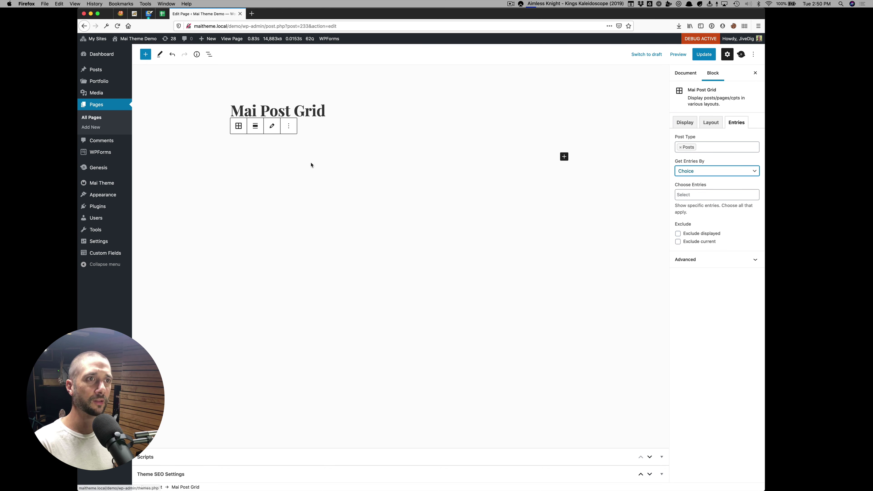
left_click(702, 196)
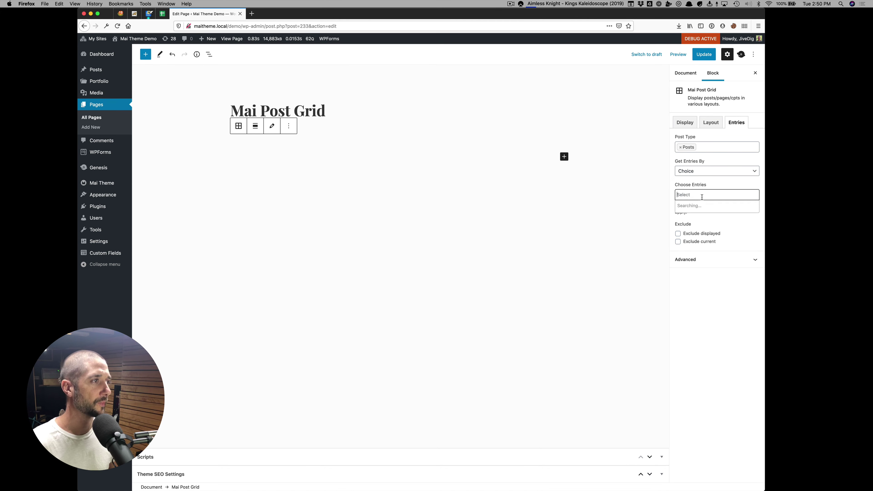
type("herbs")
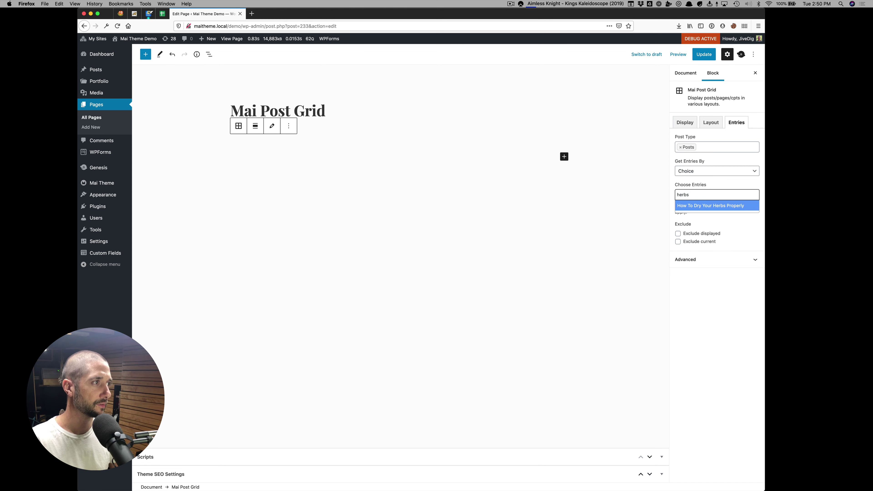
key("Return")
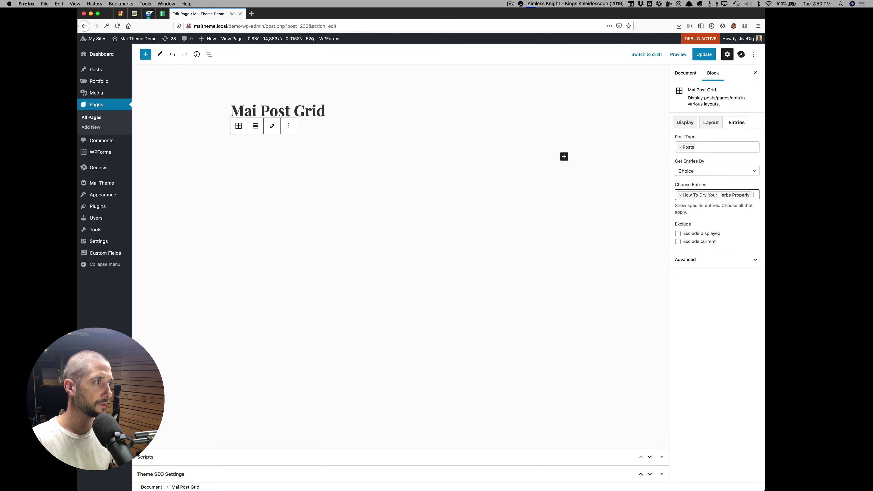
- Add "Homemade Ice Cream Kids Will Love" and "Tasty Dinner Rolls Everyone Will Enjoy" to the chosen entries, moving the dinner rolls ahead of the ice cream
left_click(722, 195)
left_click(708, 225)
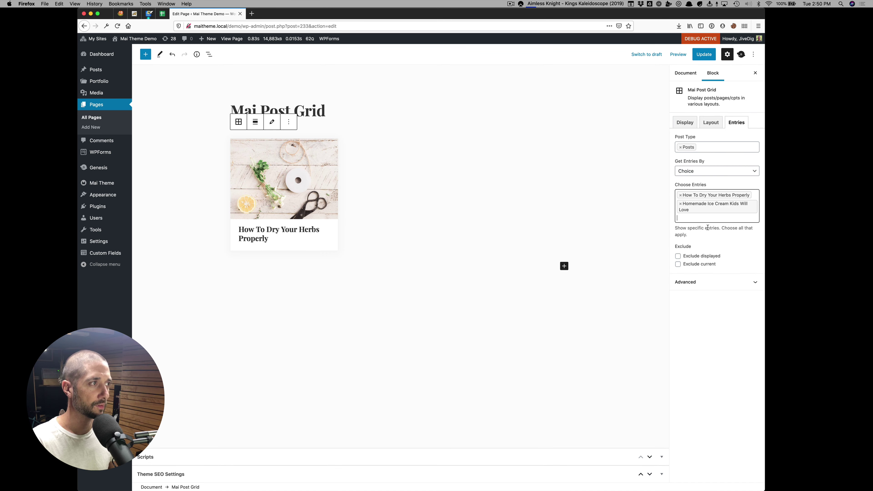
left_click(709, 218)
scroll(710, 254, "down", 5)
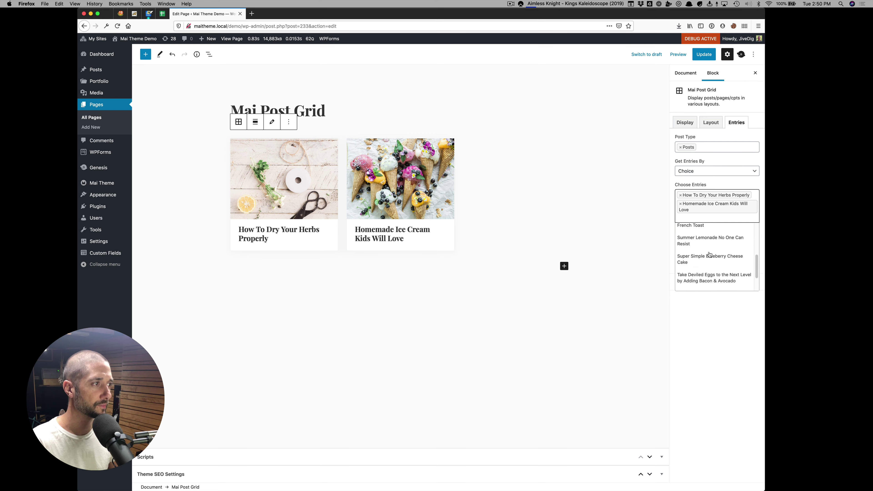
left_click(711, 269)
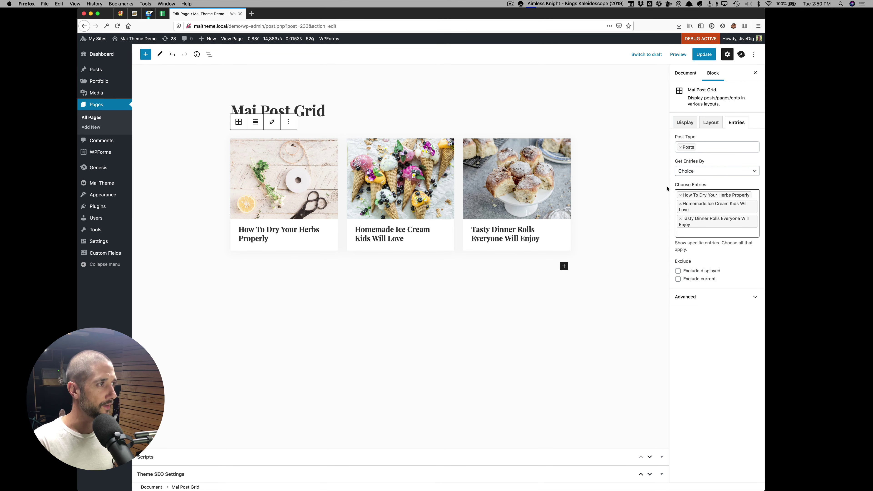
left_click_drag(695, 224, 695, 207)
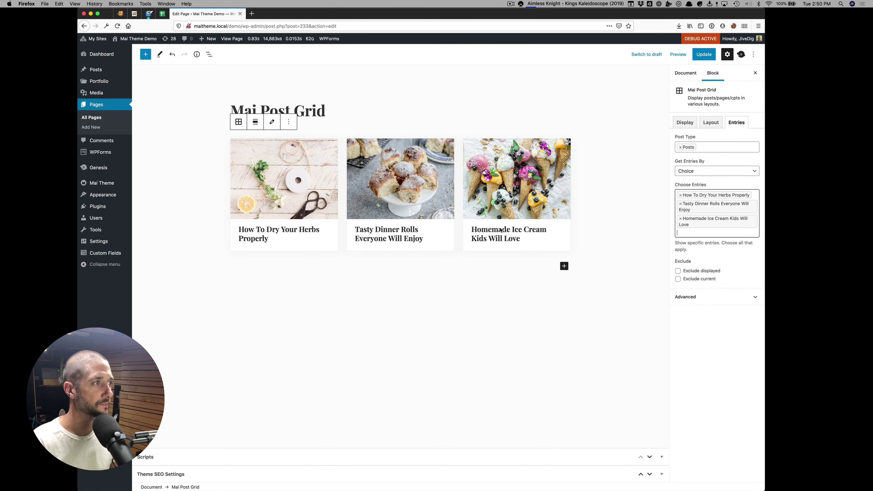
- Remove all three posts from the chosen entries
left_click(680, 195)
left_click(680, 195)
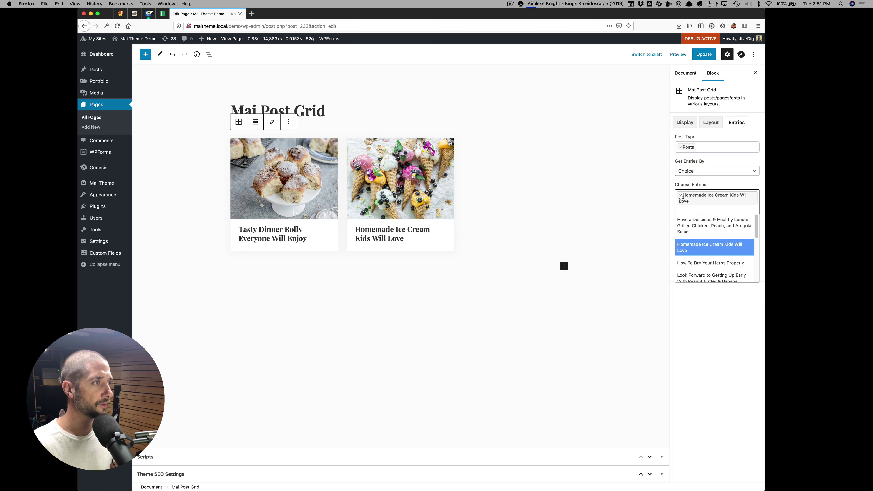
left_click(680, 196)
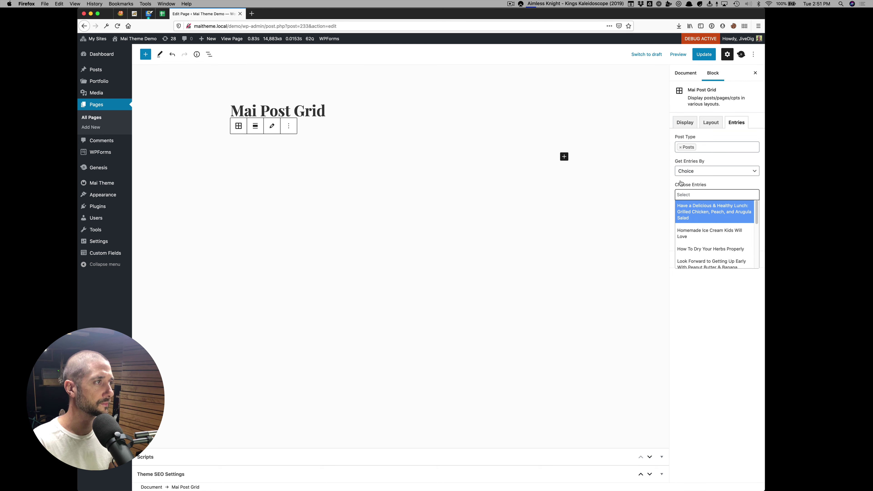
- Get the grid's entries by Taxonomy/Meta and add a taxonomy condition for Categories
left_click(693, 174)
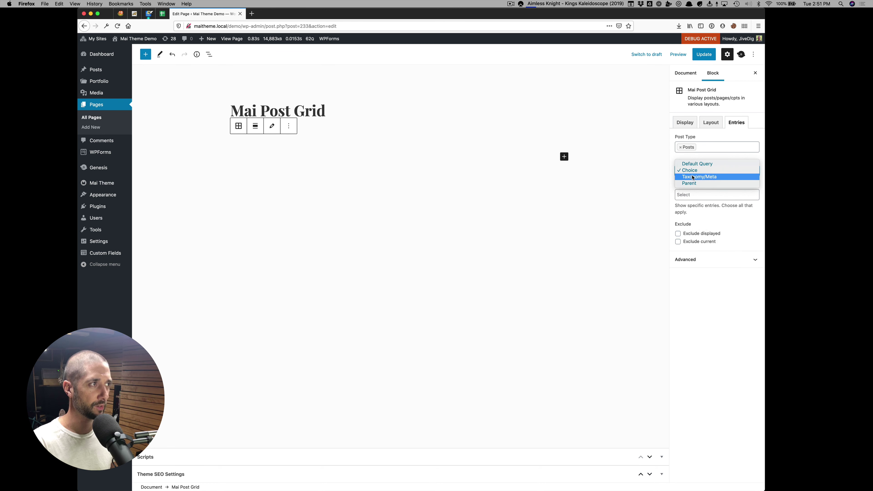
left_click(692, 177)
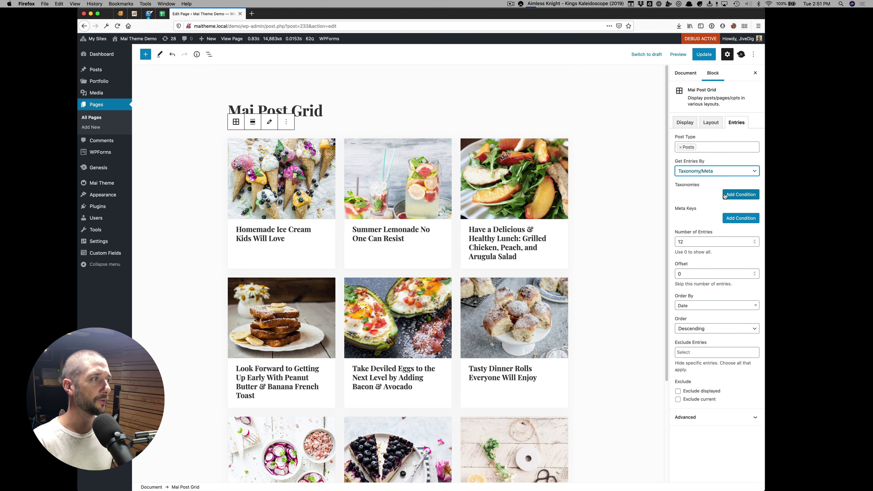
left_click(725, 195)
left_click(718, 207)
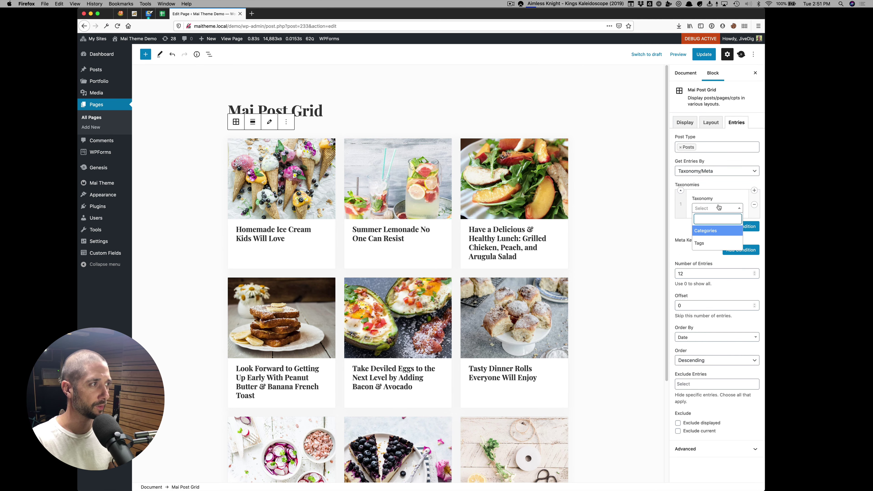
left_click(719, 230)
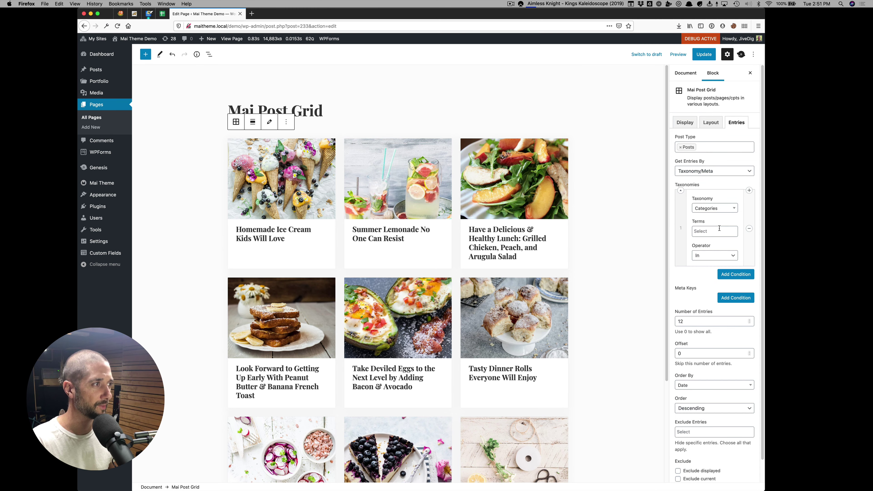
- Set the category condition's term to Lunch and keep its operator at In
left_click(717, 231)
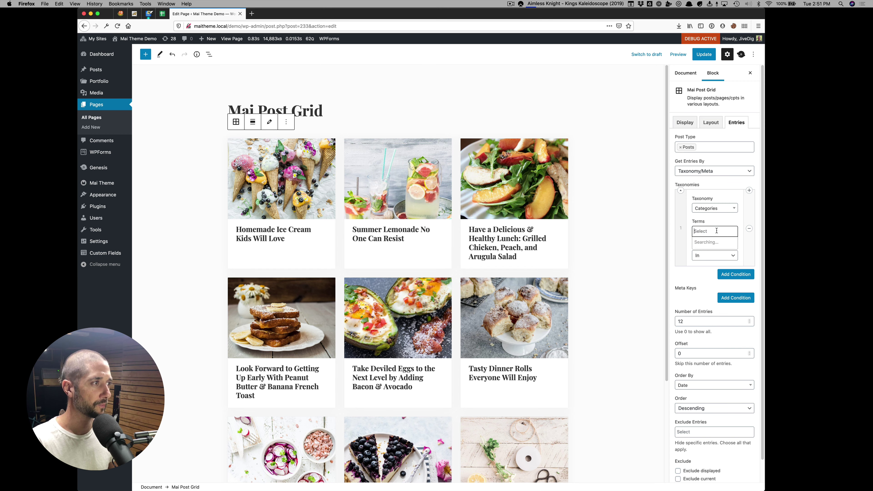
left_click(705, 291)
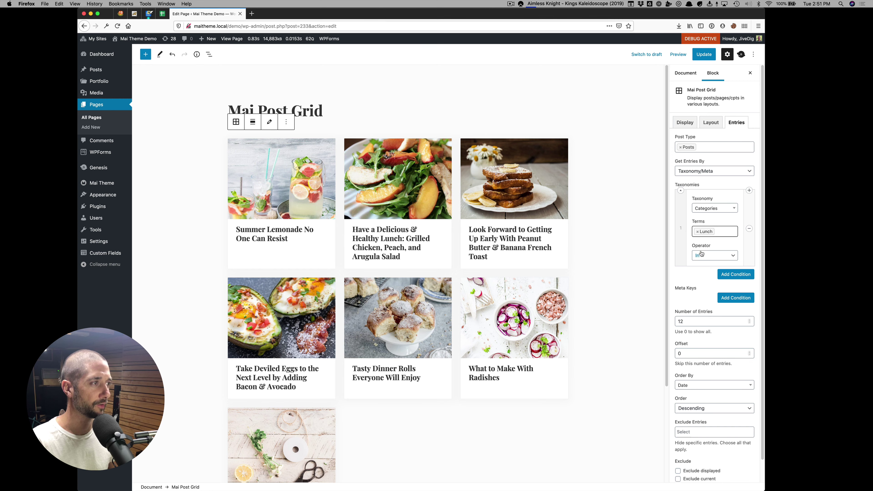
left_click(703, 255)
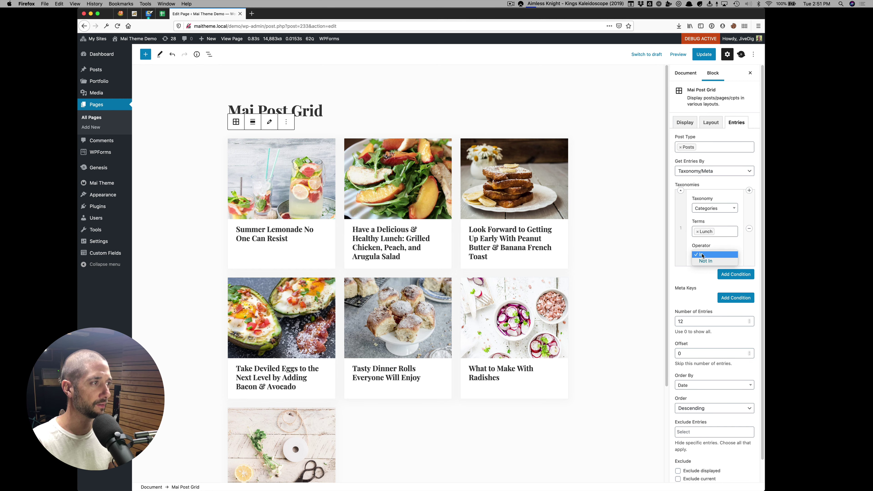
left_click(714, 248)
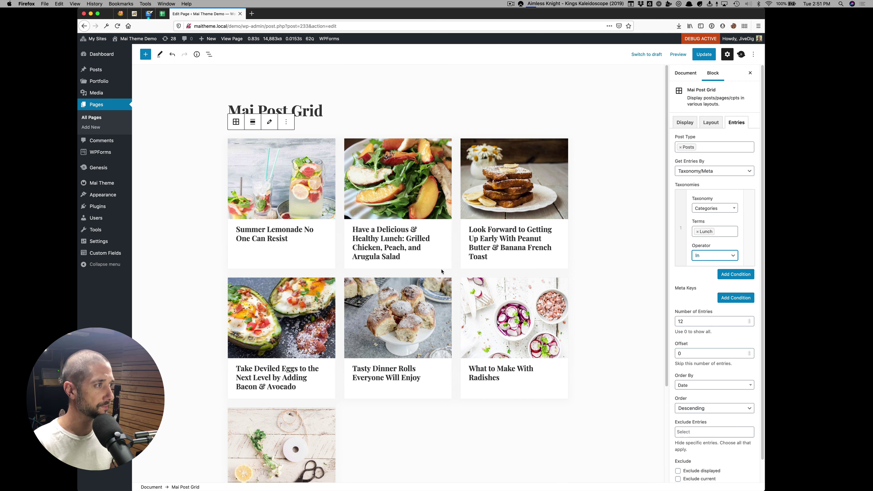
- Add a second taxonomy condition for Tags with the term Vegetarian and the operator Not In
left_click(735, 274)
scroll(727, 271, "down", 1)
scroll(726, 271, "down", 2)
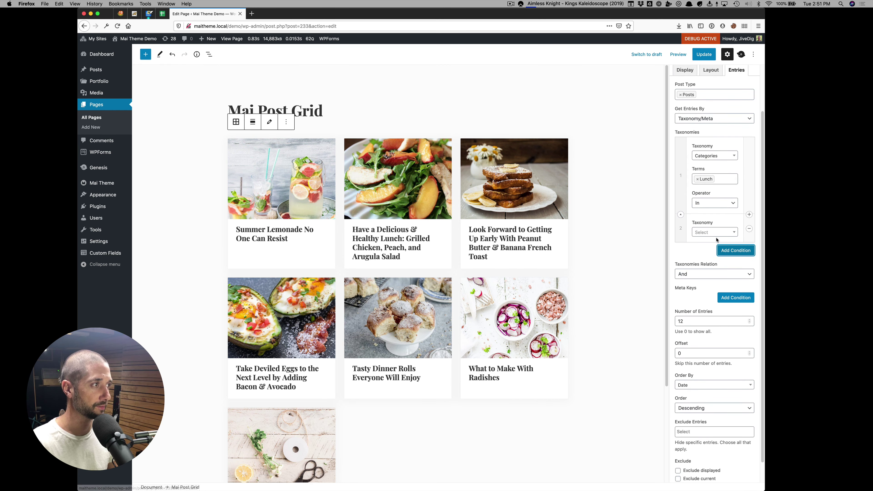
left_click(716, 234)
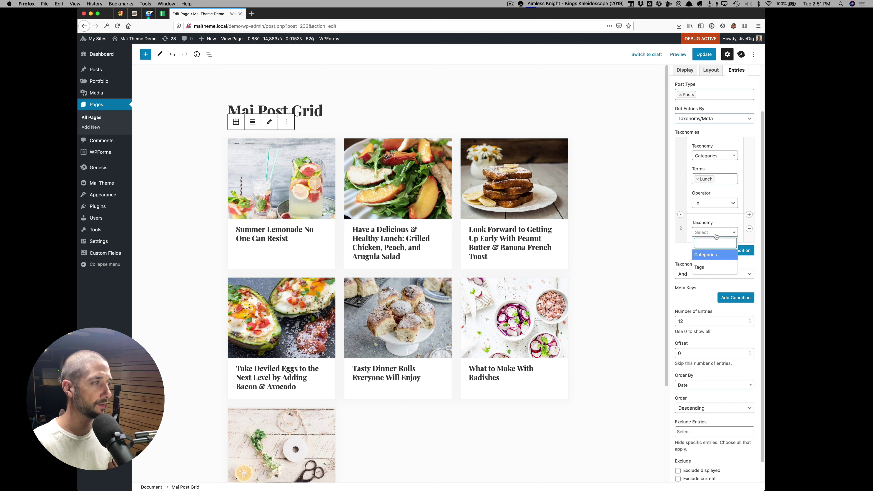
left_click(712, 267)
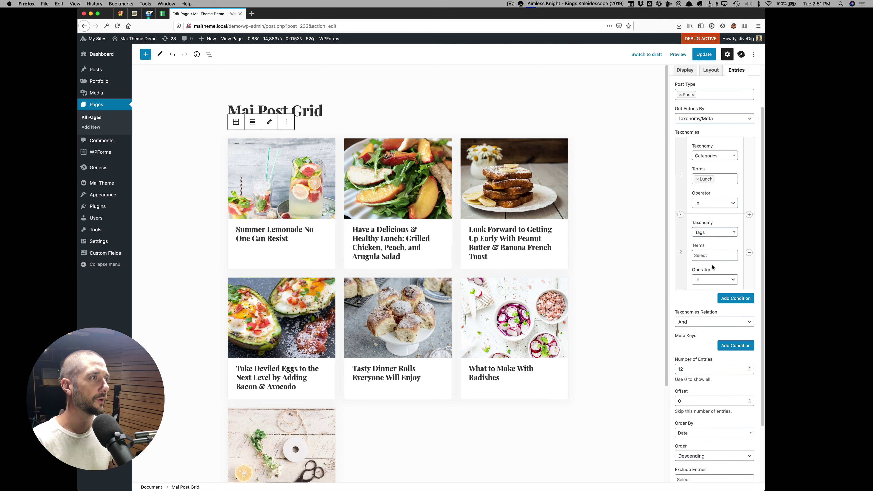
left_click(702, 255)
left_click(707, 278)
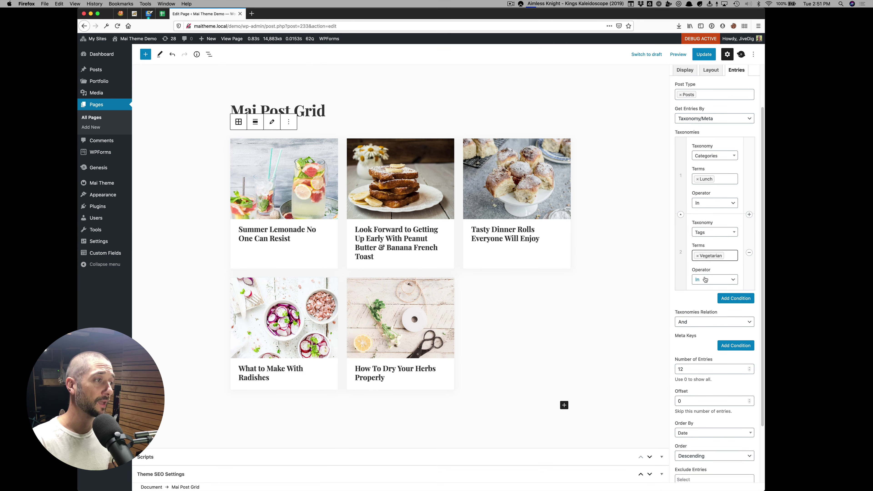
left_click(705, 279)
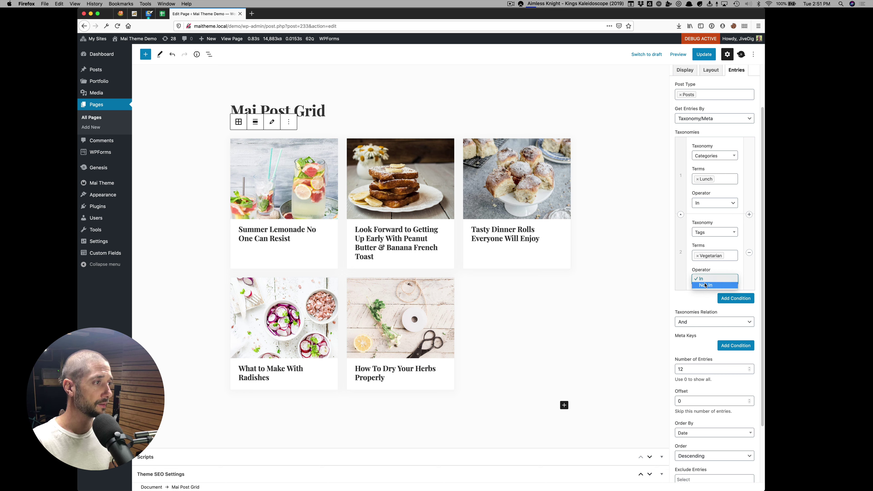
left_click(704, 285)
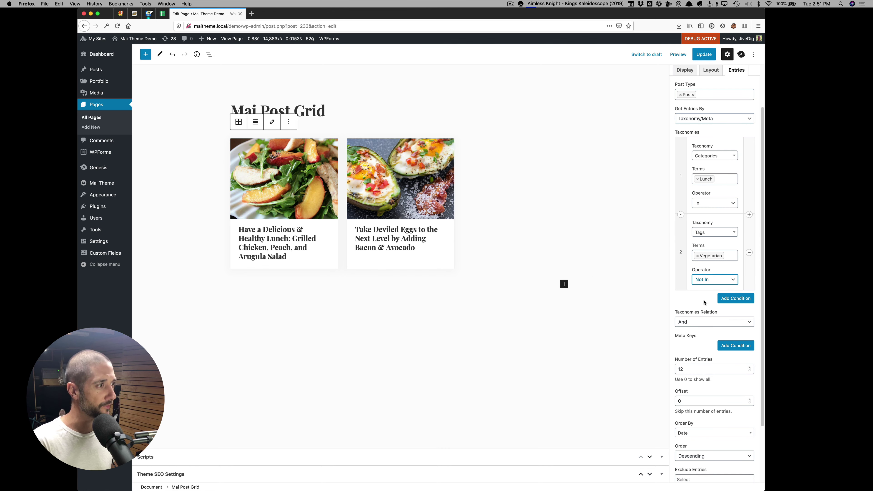
- Remove both the Tags and the Categories taxonomy conditions from the grid's entries
left_click(749, 253)
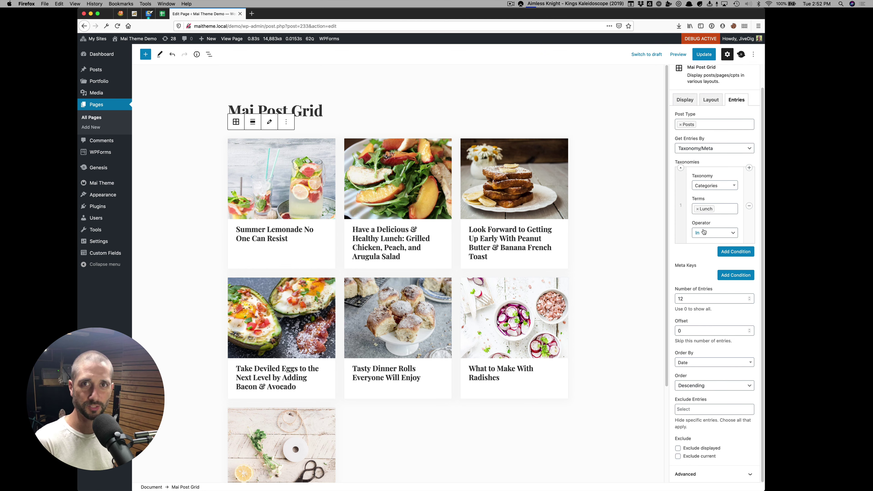
left_click(749, 206)
left_click(717, 206)
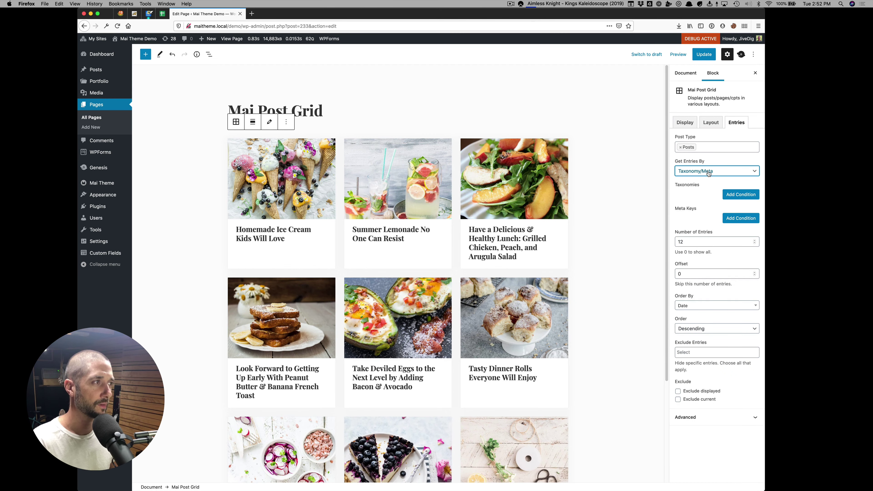
- Get the grid's entries by Parent and change the post type from Posts to Pages
left_click(708, 173)
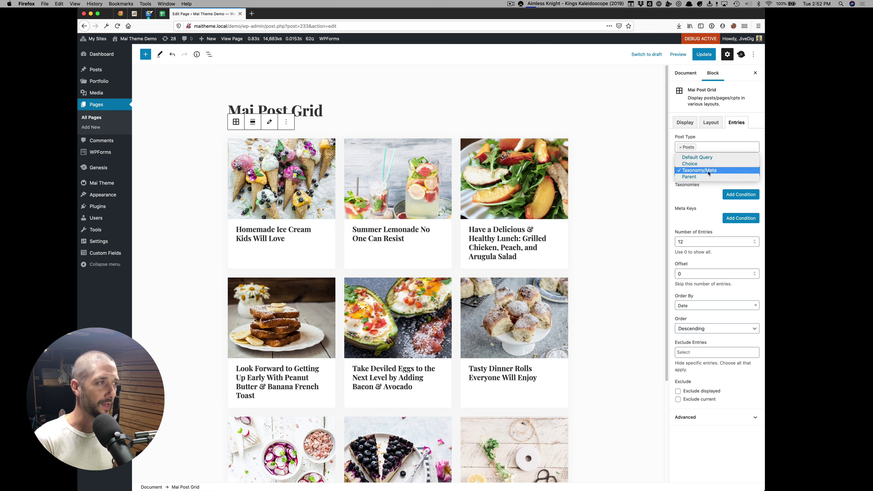
left_click(709, 176)
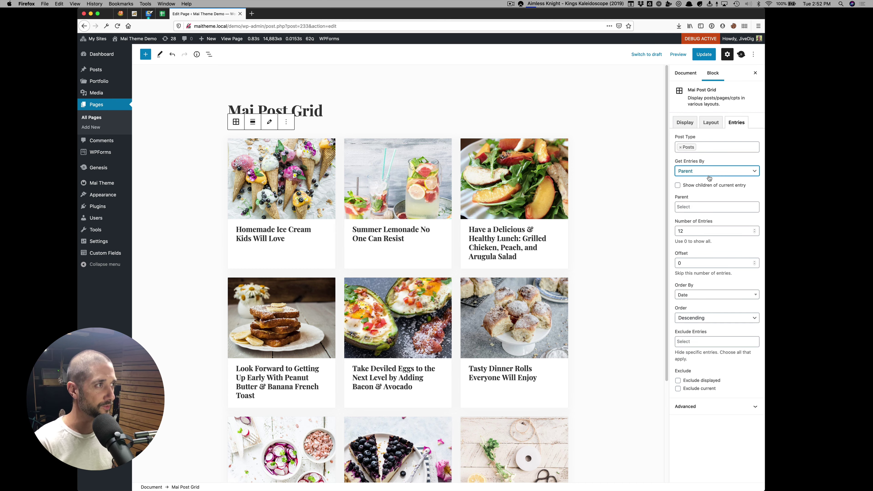
left_click(680, 147)
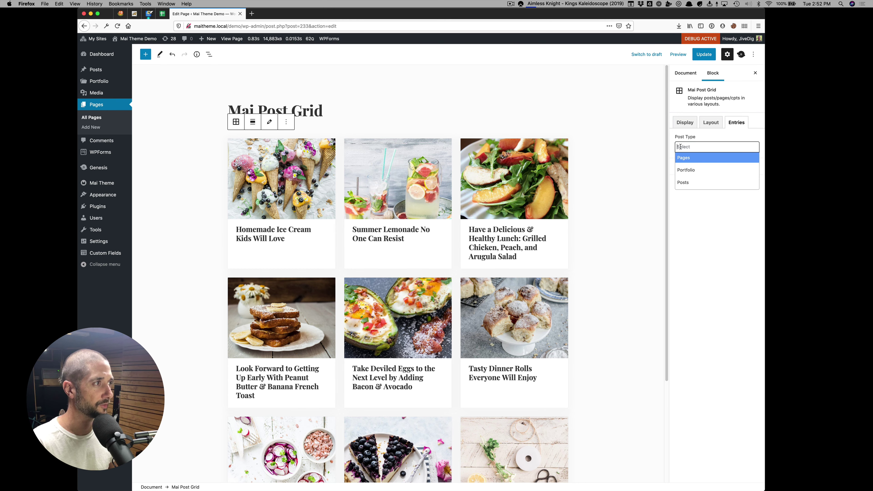
left_click(684, 157)
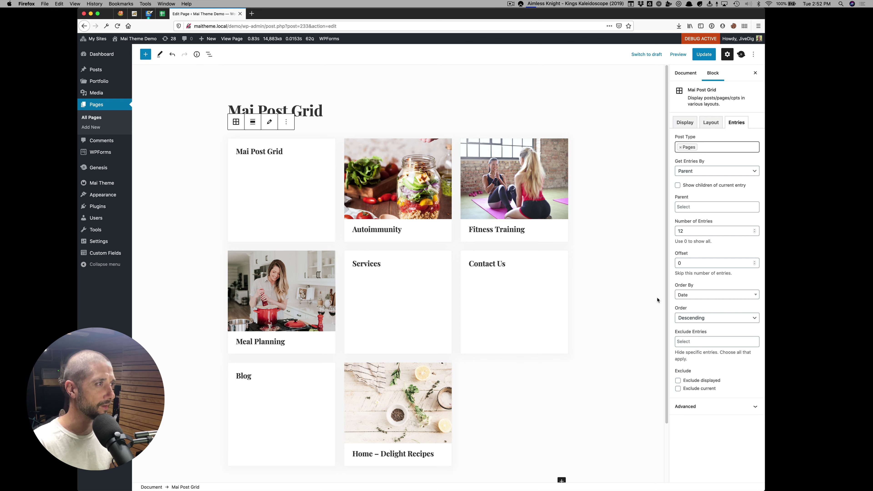
- Set the parent page to Services, and turn Show children of current entry on and back off
left_click(686, 206)
scroll(708, 240, "down", 2)
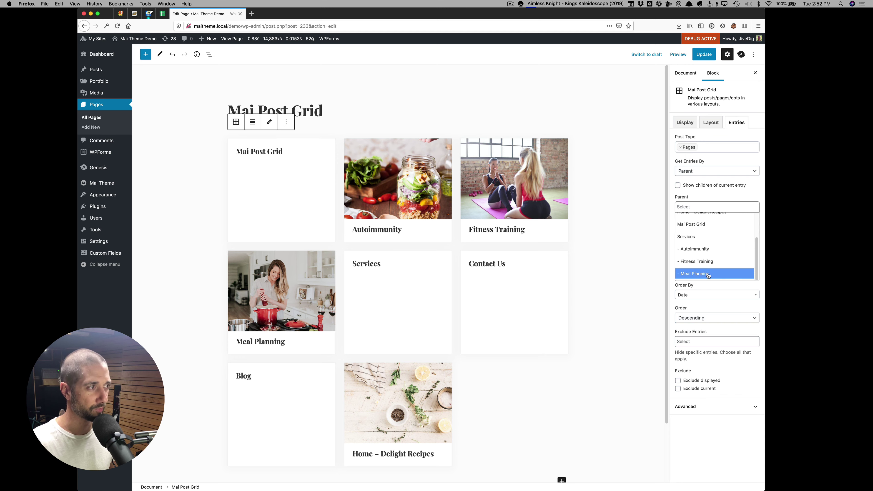
left_click(697, 236)
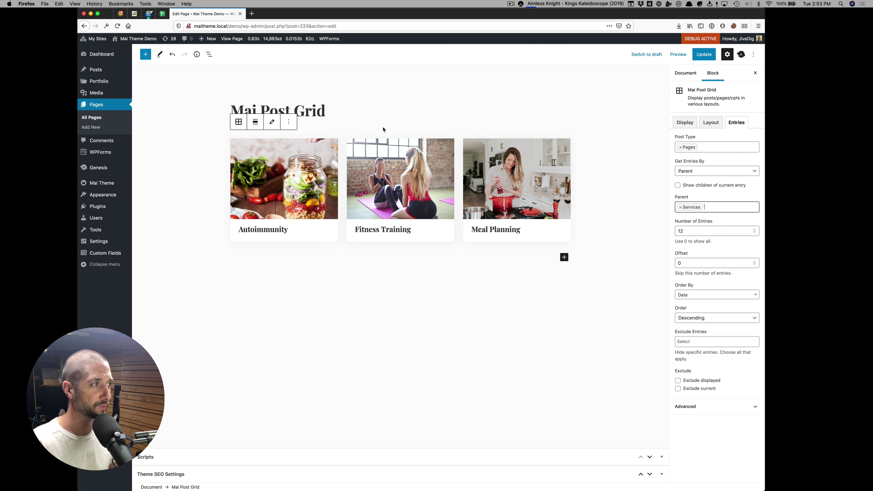
left_click(698, 188)
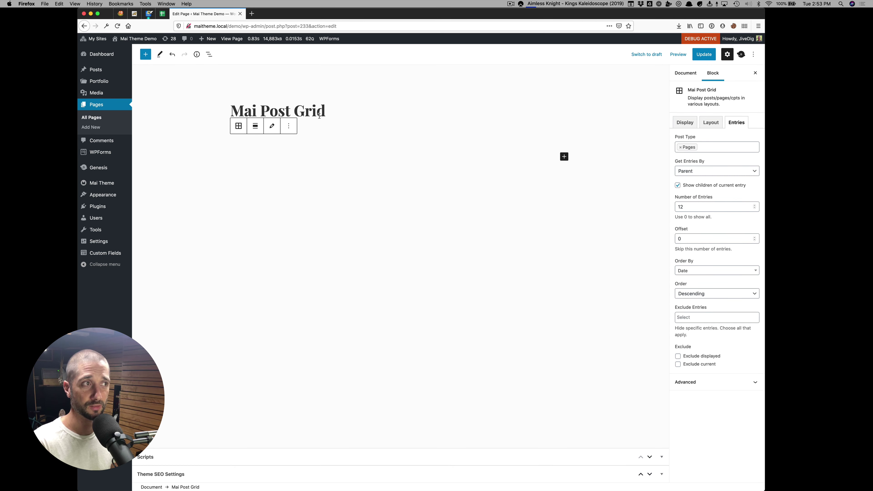
left_click(701, 187)
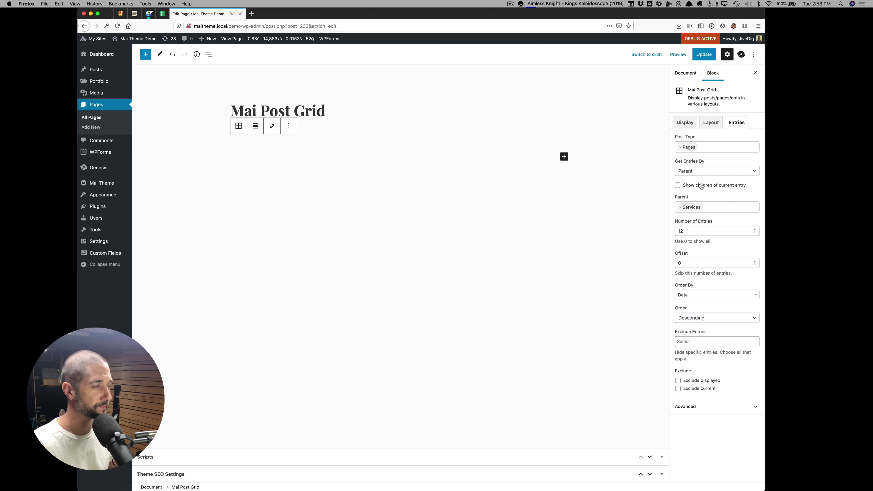
- Change the post type back to Posts and remove Services from the parent setting
left_click(680, 147)
left_click(686, 169)
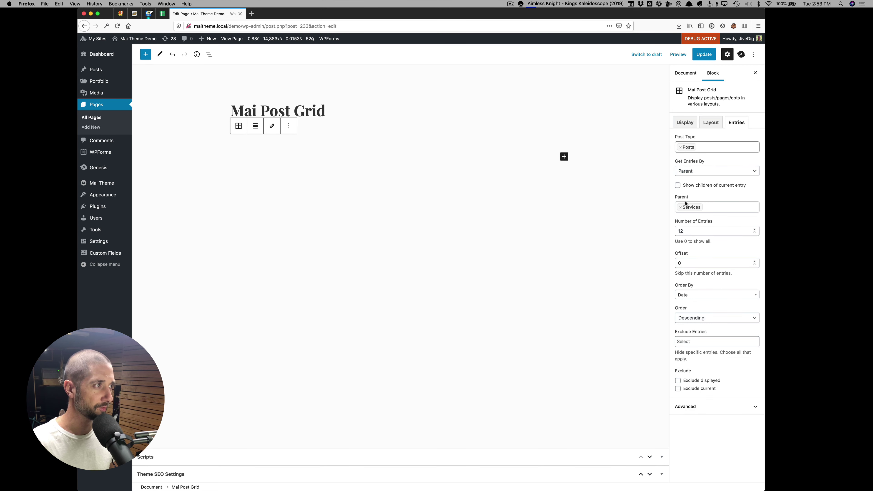
left_click(681, 208)
- Get the grid's entries by Default Query and set the number of entries to 6
left_click(687, 171)
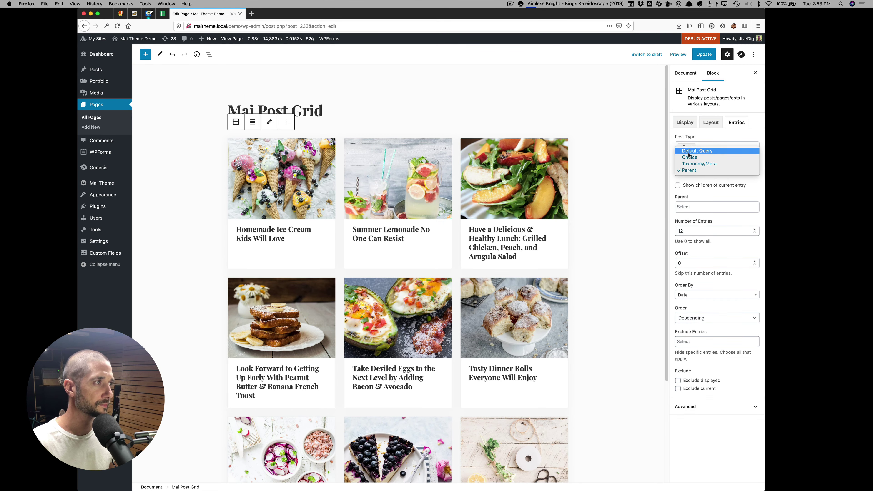
left_click(688, 155)
left_click(544, 180)
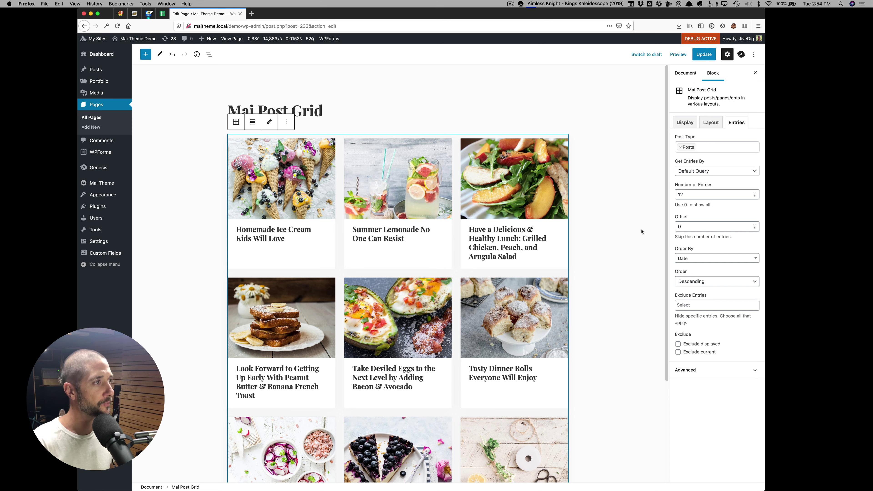
double_click(691, 194)
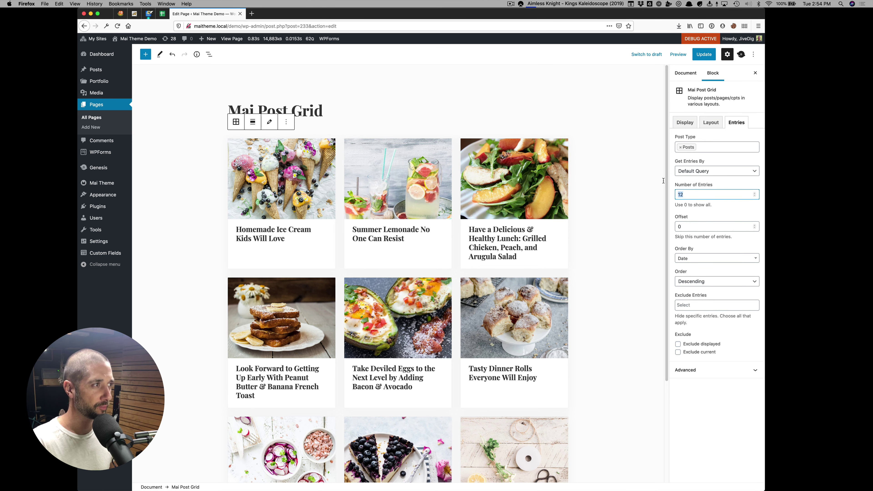
type("6")
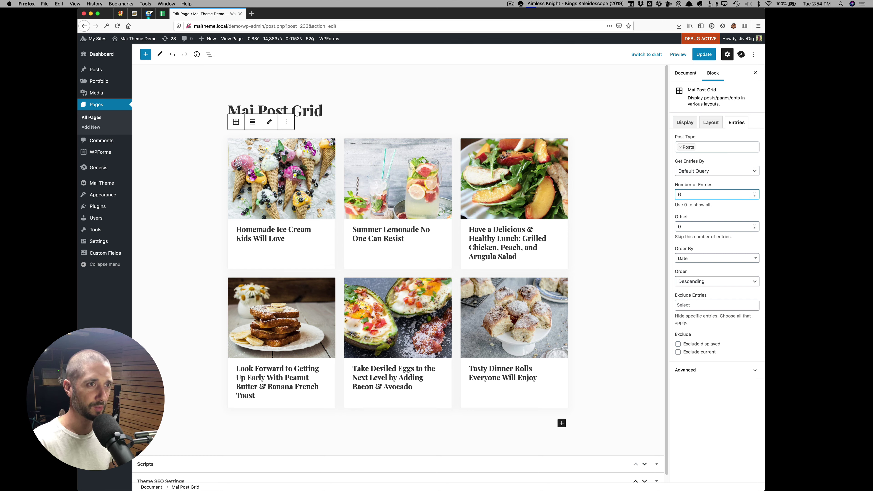
left_click(754, 225)
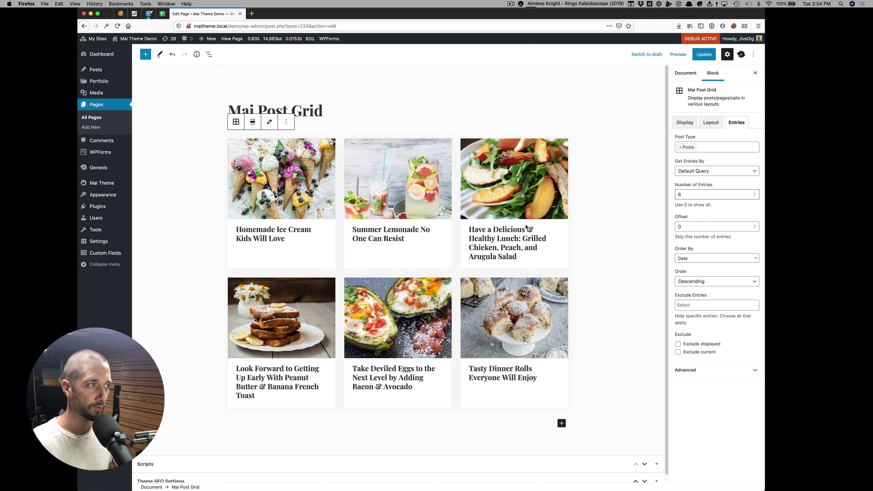
- Order the grid's entries by Title and set the order to Ascending
left_click(694, 259)
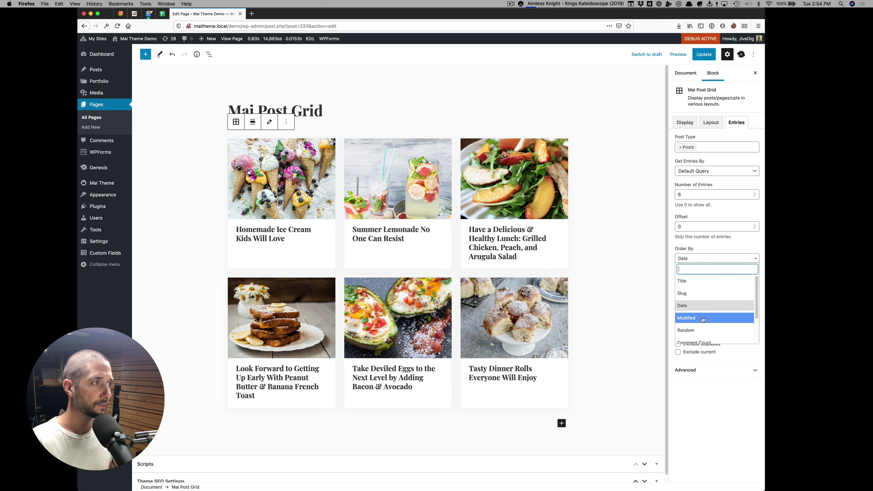
left_click(694, 282)
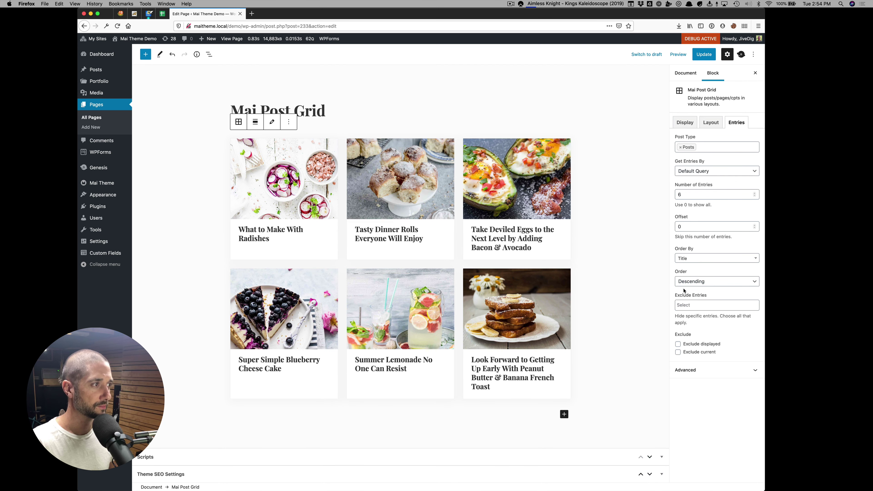
left_click(686, 285)
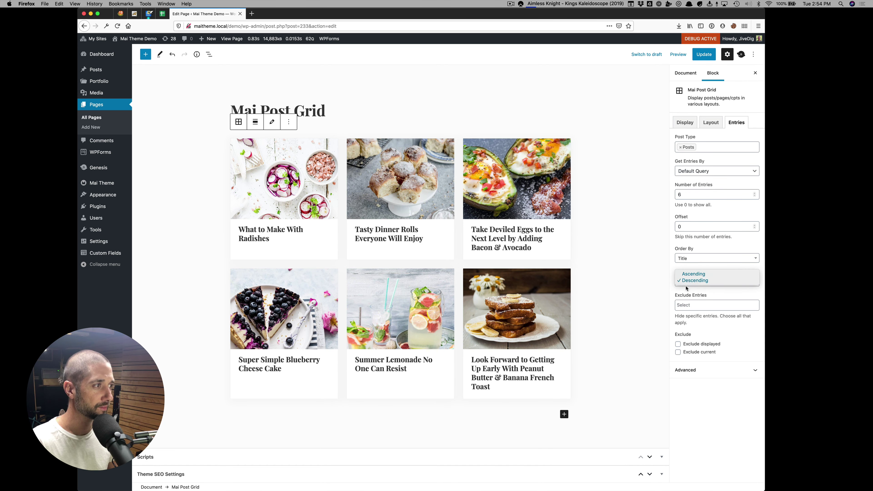
left_click(687, 277)
- Set the grid's entries to be ordered by Date
left_click(686, 259)
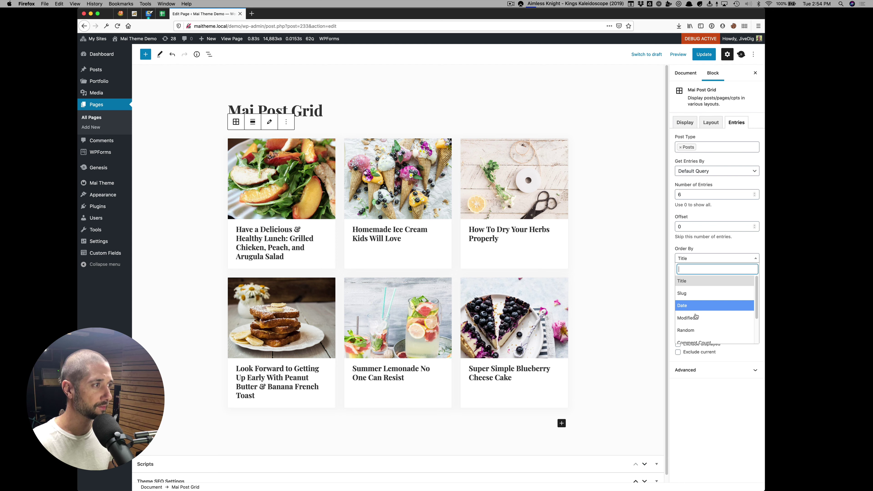
scroll(691, 303, "down", 2)
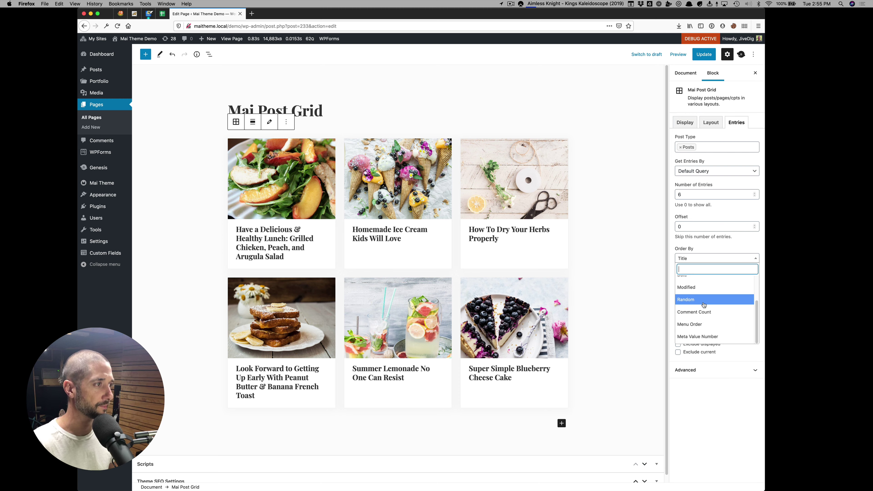
left_click(693, 303)
- Exclude the entry "Super Simple Blueberry Cheese Cake" from the grid, and remove that exclusion again
left_click(694, 305)
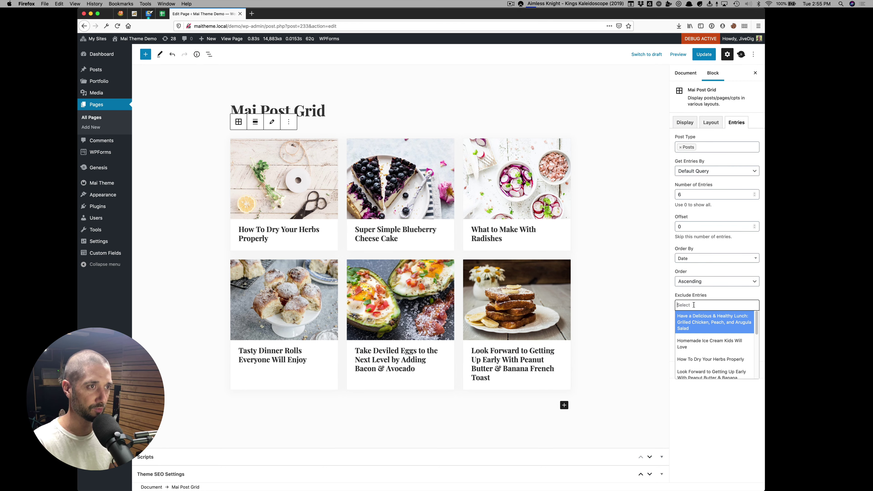
type("blue")
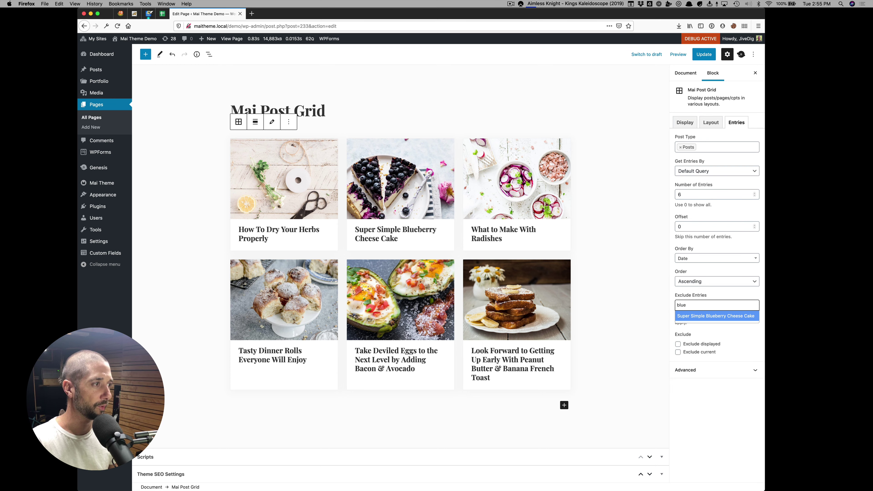
left_click(700, 315)
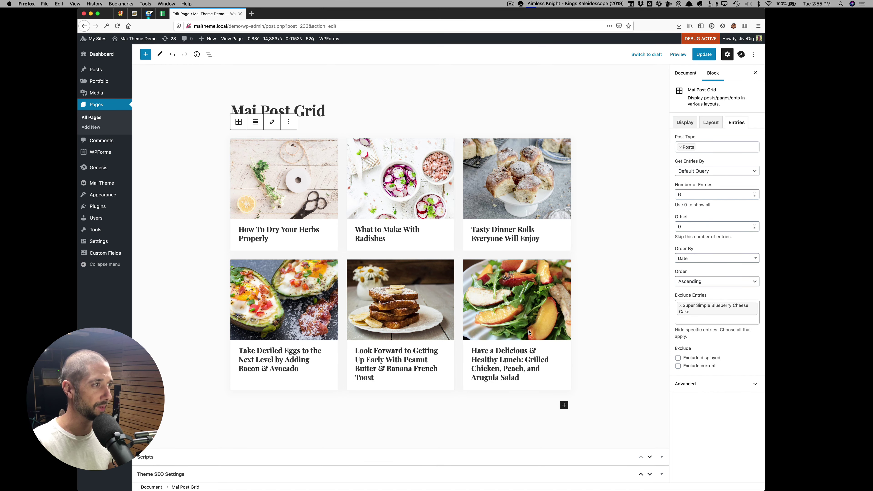
left_click(681, 307)
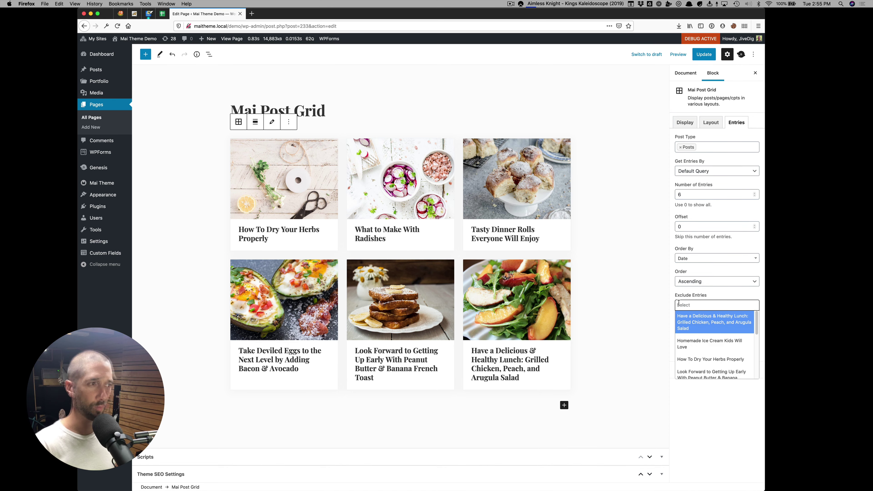
left_click(628, 318)
left_click(594, 312)
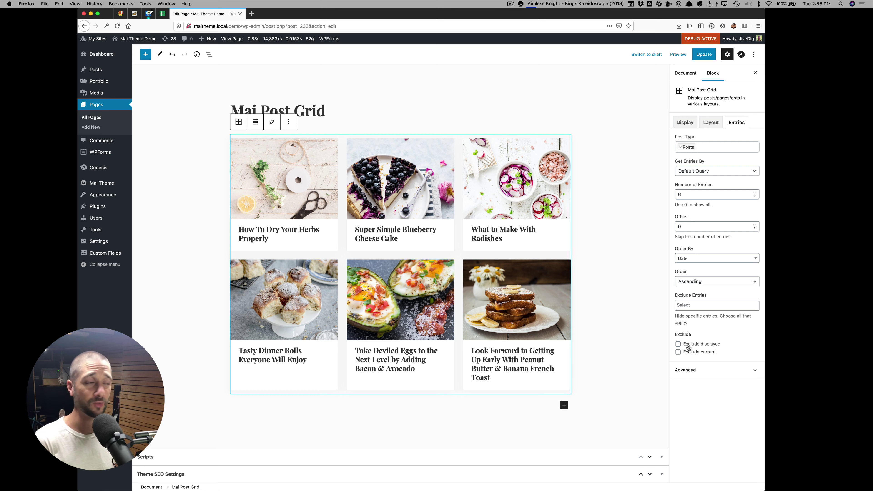
- Enable Exclude displayed and Exclude current for the post grid's entries
left_click(594, 203)
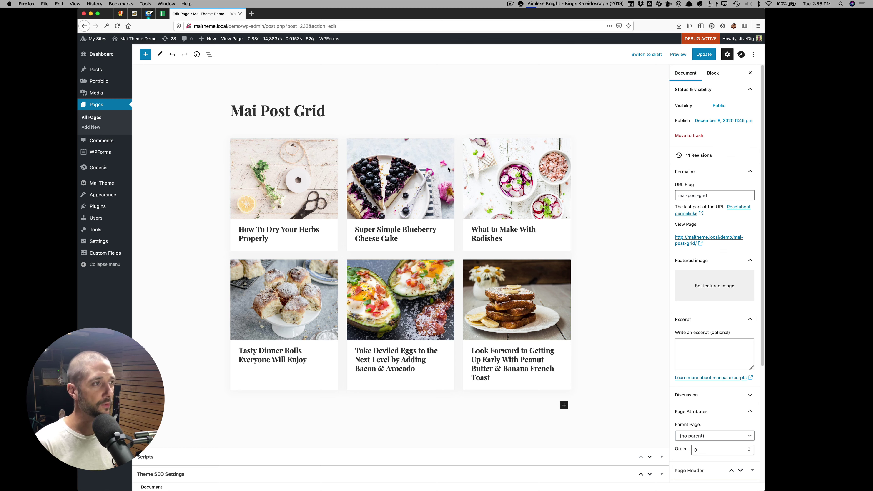
left_click(523, 235)
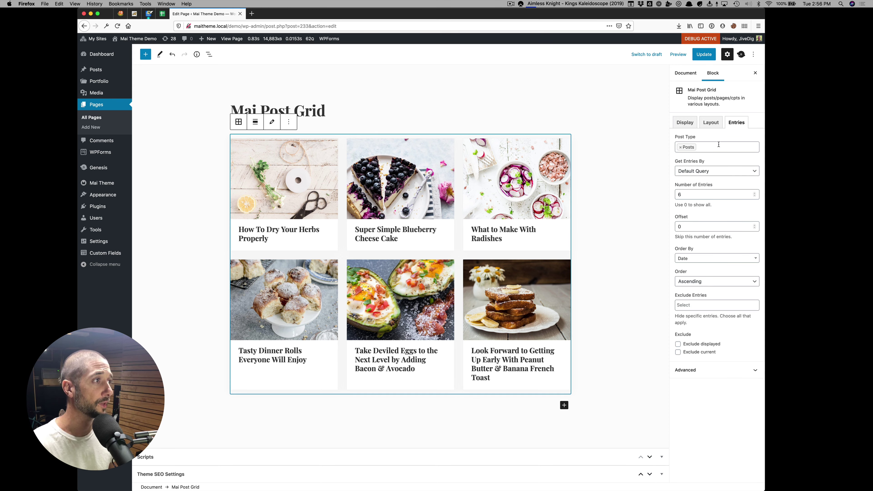
left_click(712, 170)
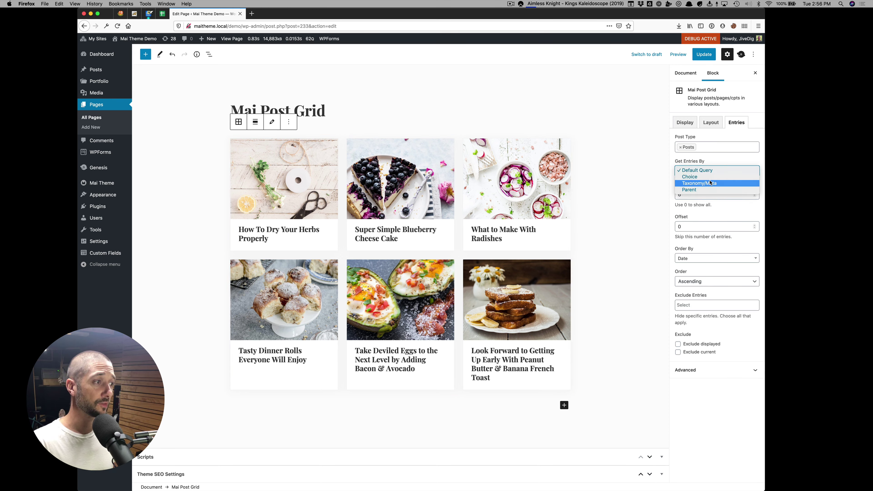
left_click(695, 345)
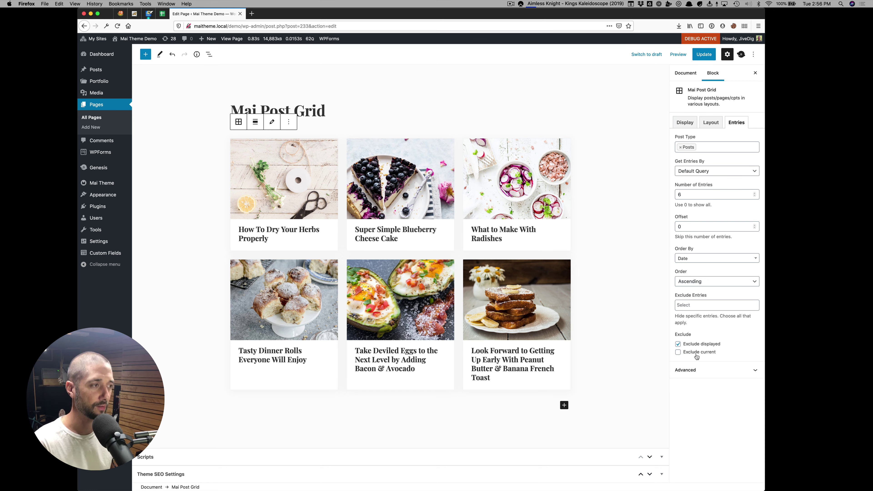
left_click(677, 345)
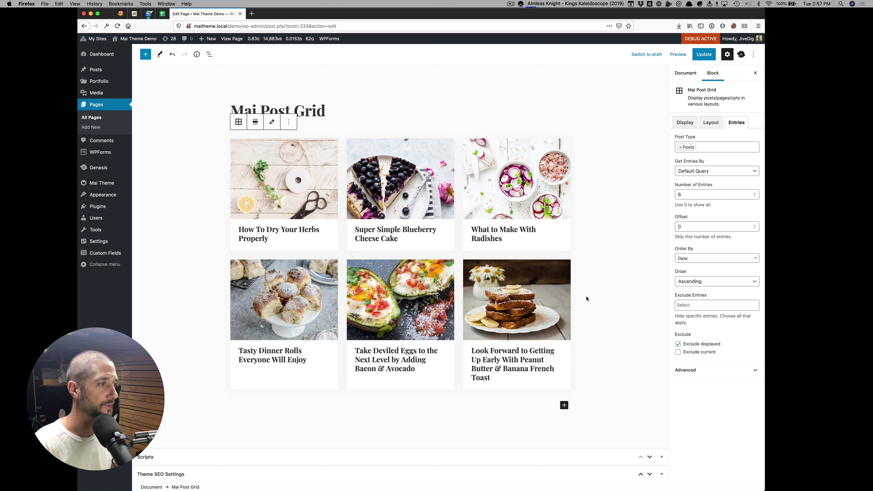
left_click(694, 353)
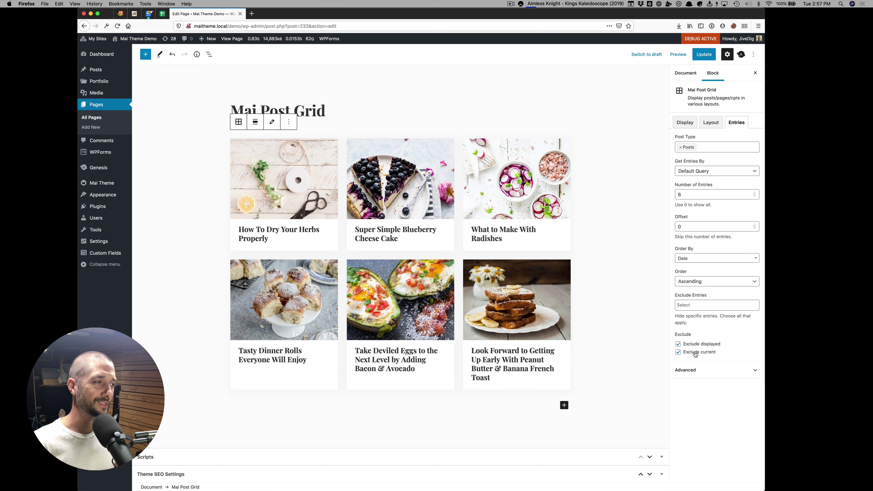